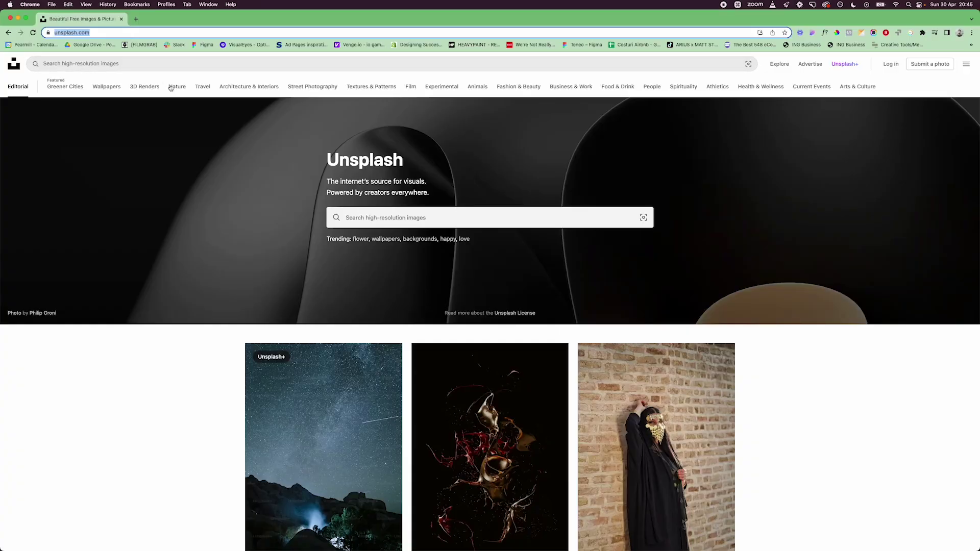
Step: Open Unsplash's Nature category and scroll to the purple daisies photo
{"action": "left_click", "coordinate": [176, 87]}
{"action": "scroll", "coordinate": [337, 313], "scroll_direction": "down", "scroll_amount": 2}
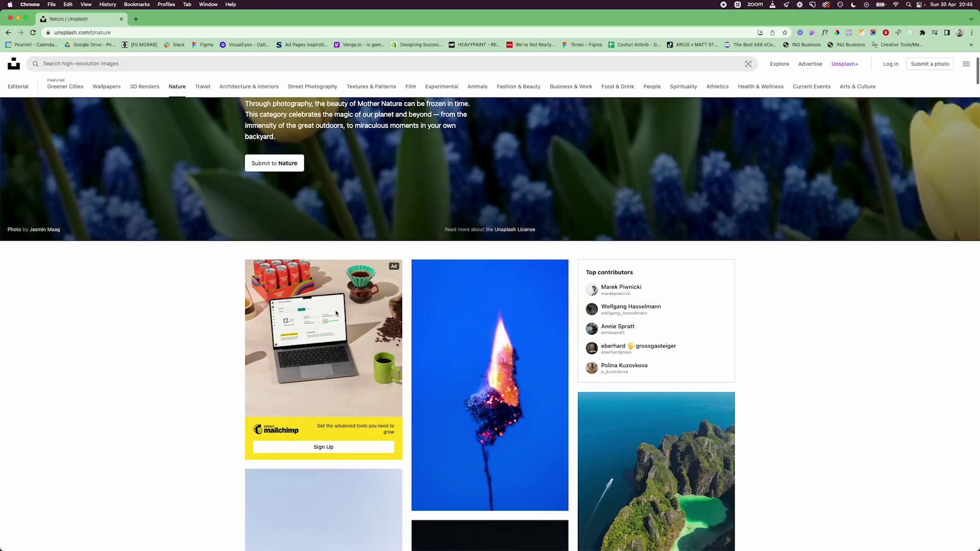
{"action": "scroll", "coordinate": [336, 313], "scroll_direction": "down", "scroll_amount": 15}
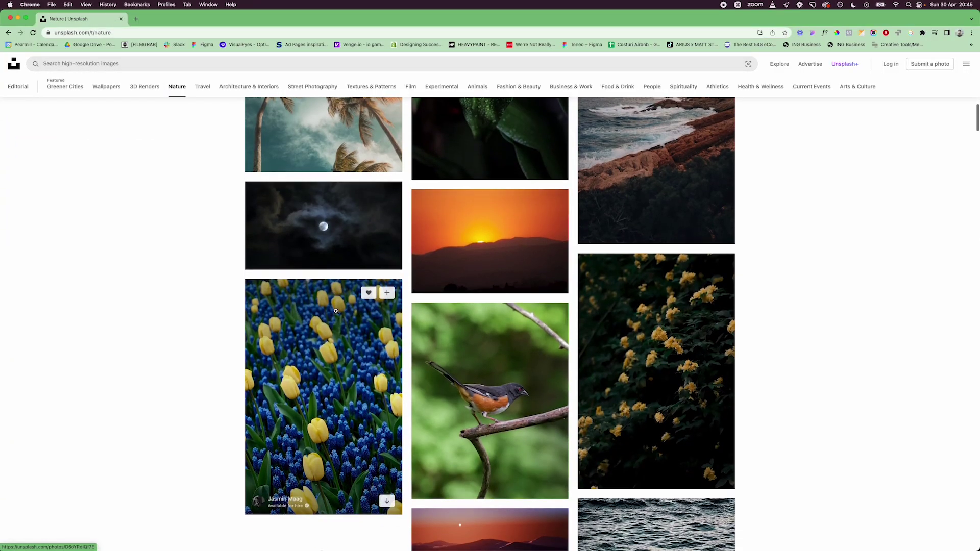
{"action": "scroll", "coordinate": [336, 311], "scroll_direction": "down", "scroll_amount": 15}
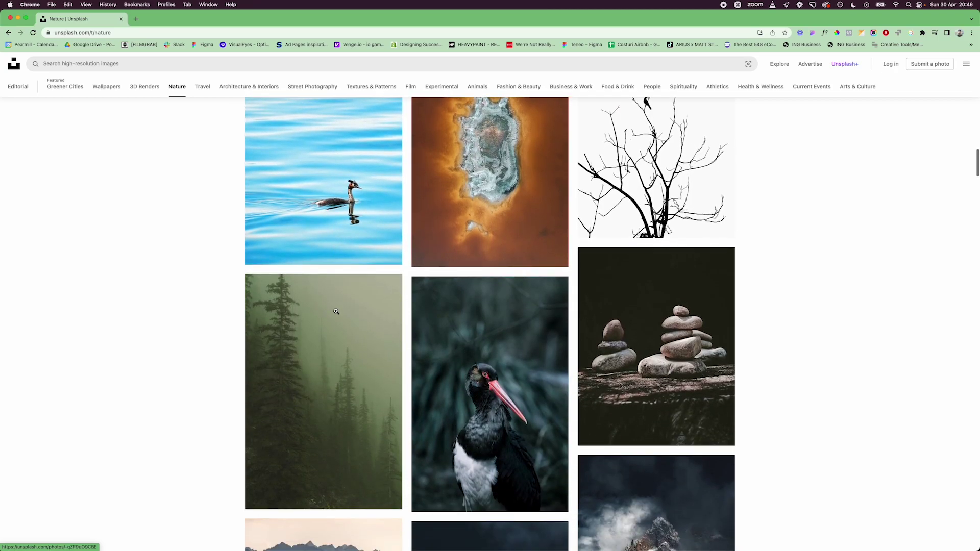
{"action": "scroll", "coordinate": [335, 311], "scroll_direction": "down", "scroll_amount": 15}
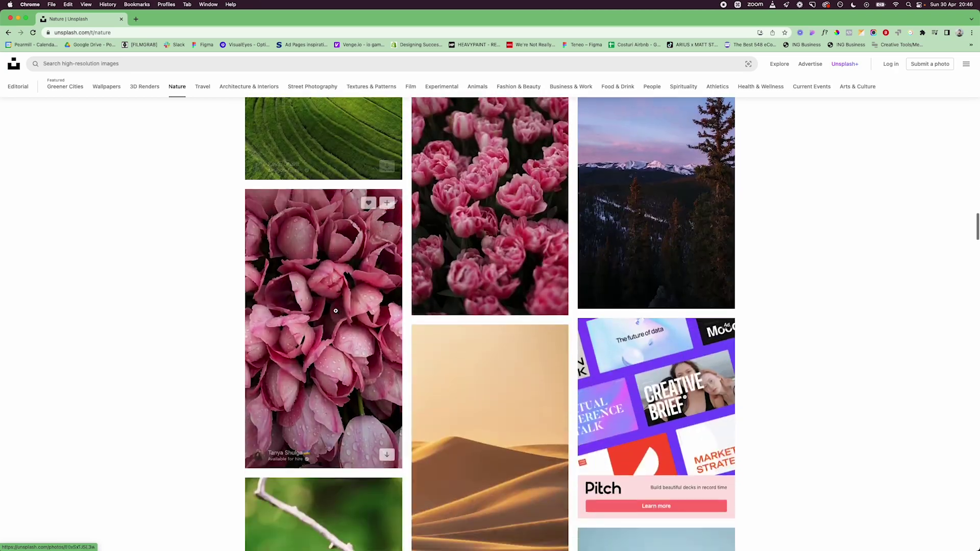
{"action": "scroll", "coordinate": [335, 311], "scroll_direction": "down", "scroll_amount": 15}
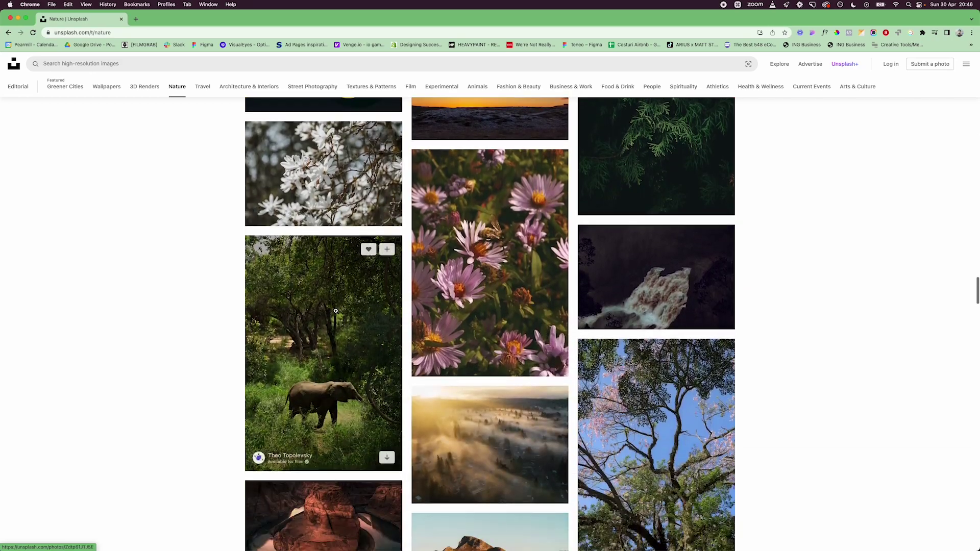
{"action": "scroll", "coordinate": [336, 310], "scroll_direction": "up", "scroll_amount": 1}
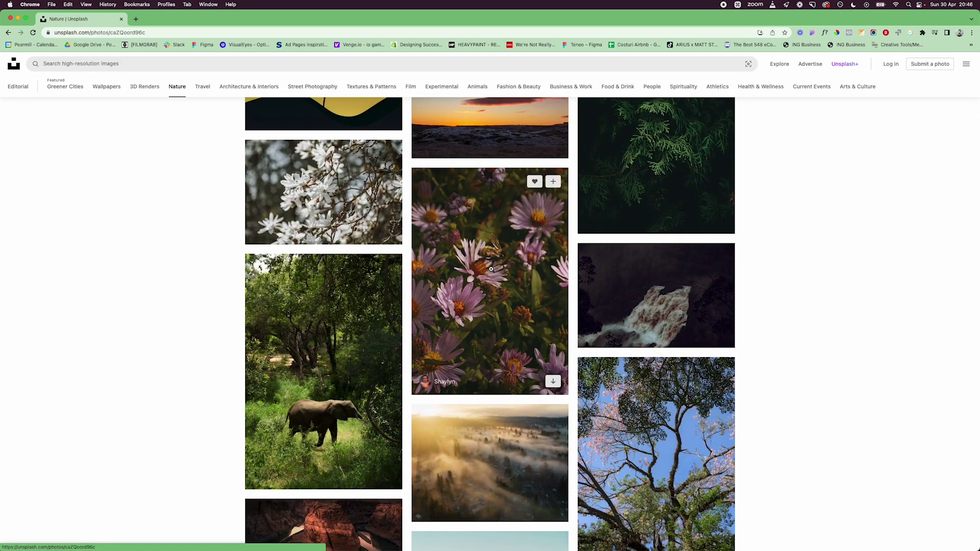
Step: Open the purple daisies photo and copy the image
{"action": "left_click", "coordinate": [491, 269]}
{"action": "right_click", "coordinate": [491, 268]}
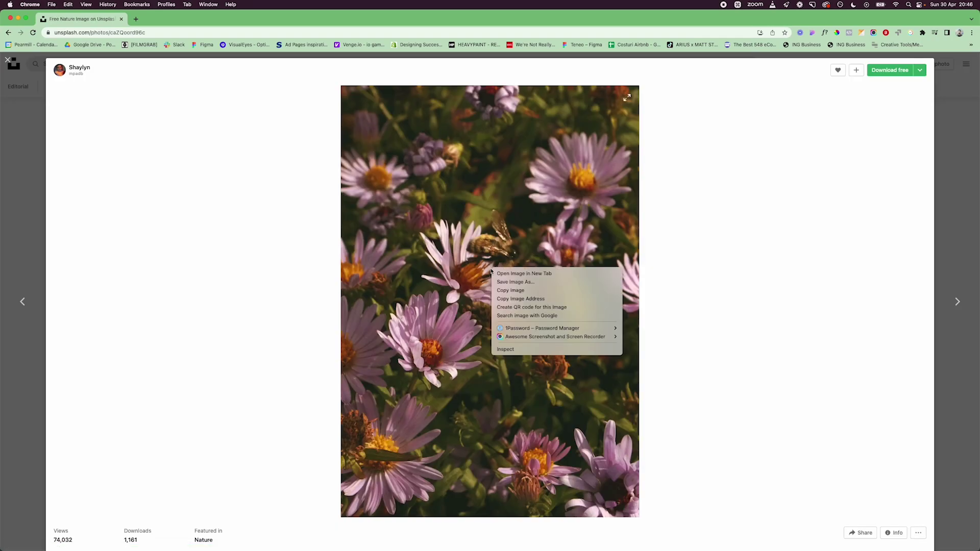
{"action": "left_click", "coordinate": [512, 292]}
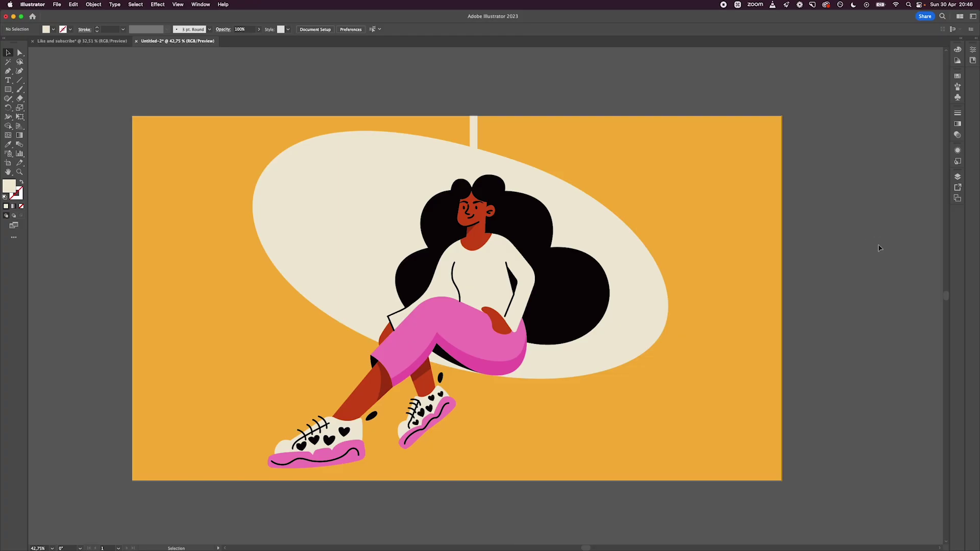
Step: Paste the daisies photo and move it to the right of the artboard
{"action": "key", "text": "cmd+v"}
{"action": "scroll", "coordinate": [478, 368], "scroll_direction": "down", "scroll_amount": 2}
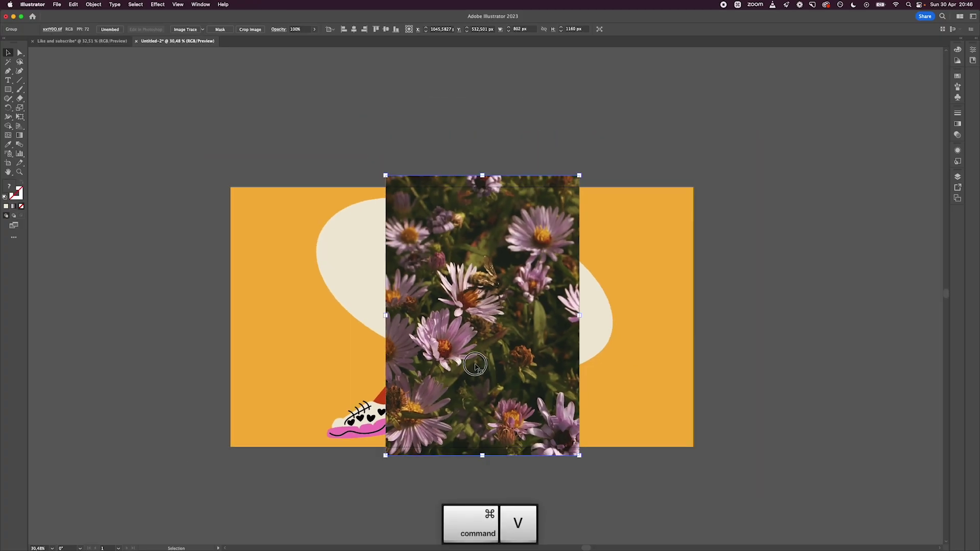
{"action": "left_click_drag", "start_coordinate": [466, 368], "coordinate": [783, 365]}
{"action": "scroll", "coordinate": [786, 370], "scroll_direction": "right", "scroll_amount": 3}
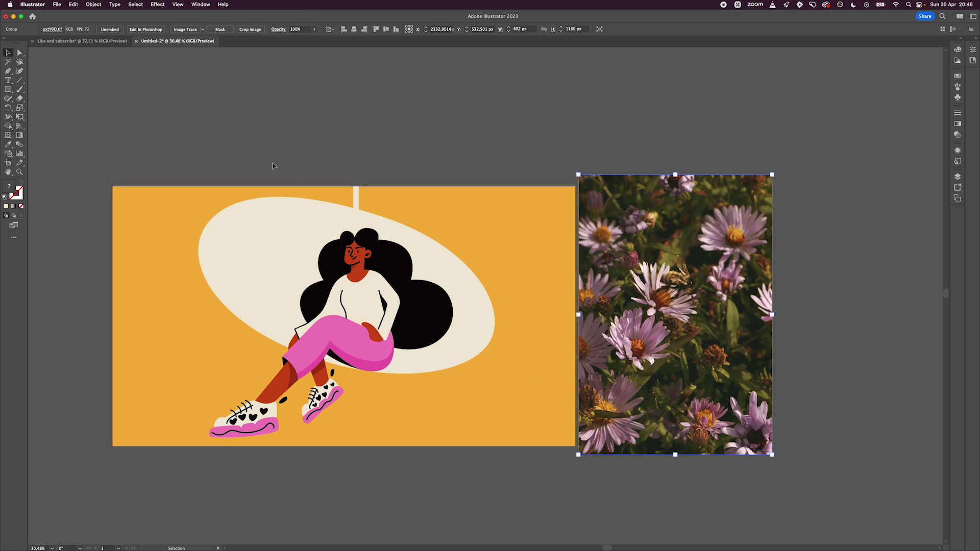
Step: Convert the photo into a 4×4 object mosaic with Object > Create Object Mosaic
{"action": "left_click", "coordinate": [87, 4]}
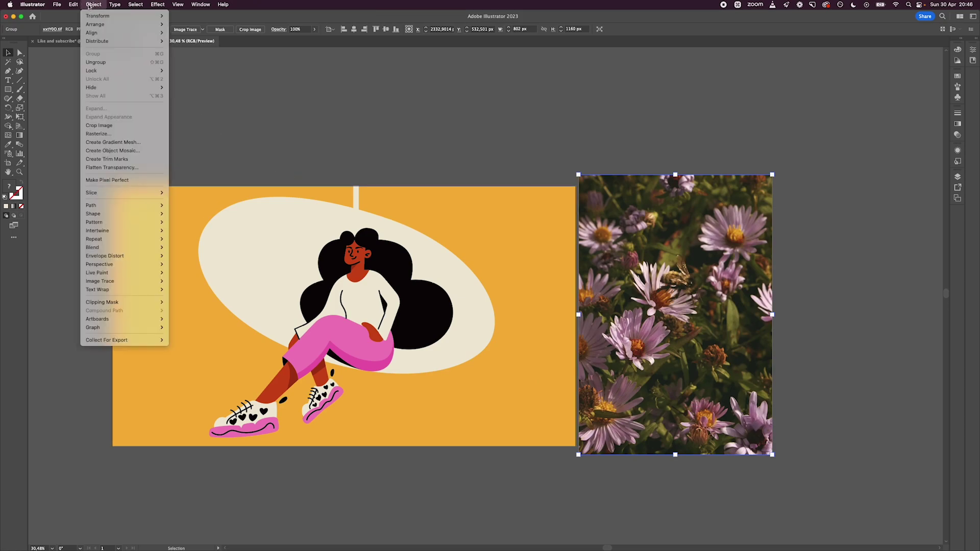
{"action": "left_click", "coordinate": [118, 151]}
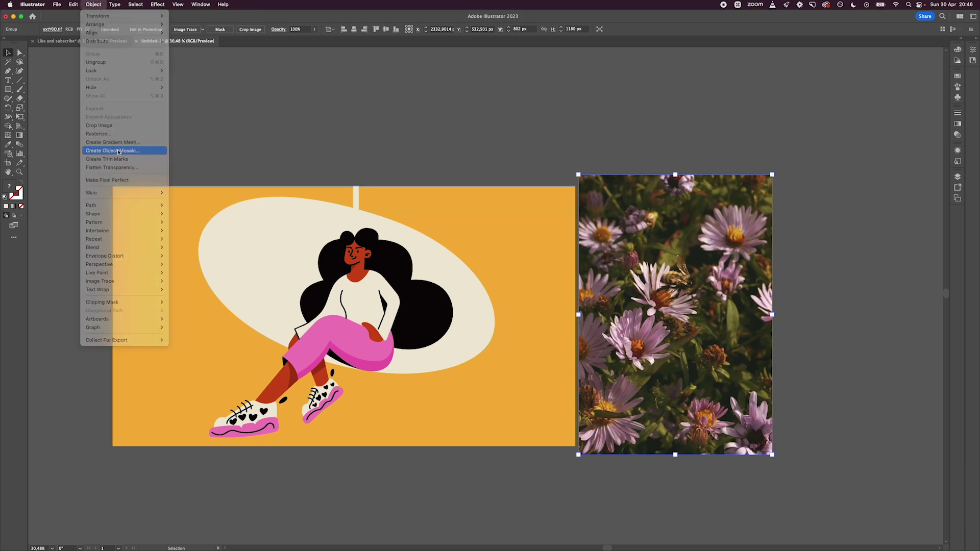
{"action": "left_click", "coordinate": [537, 263]}
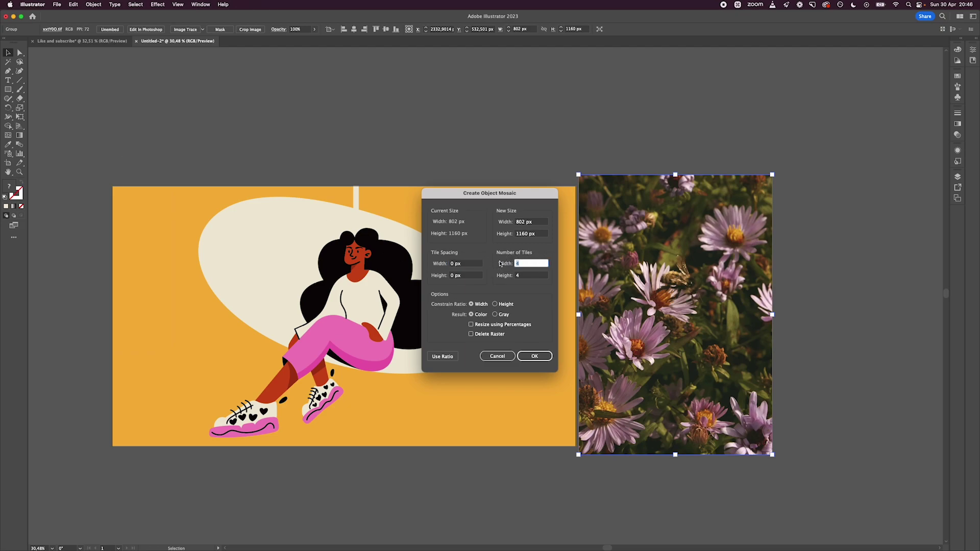
{"action": "left_click", "coordinate": [535, 276]}
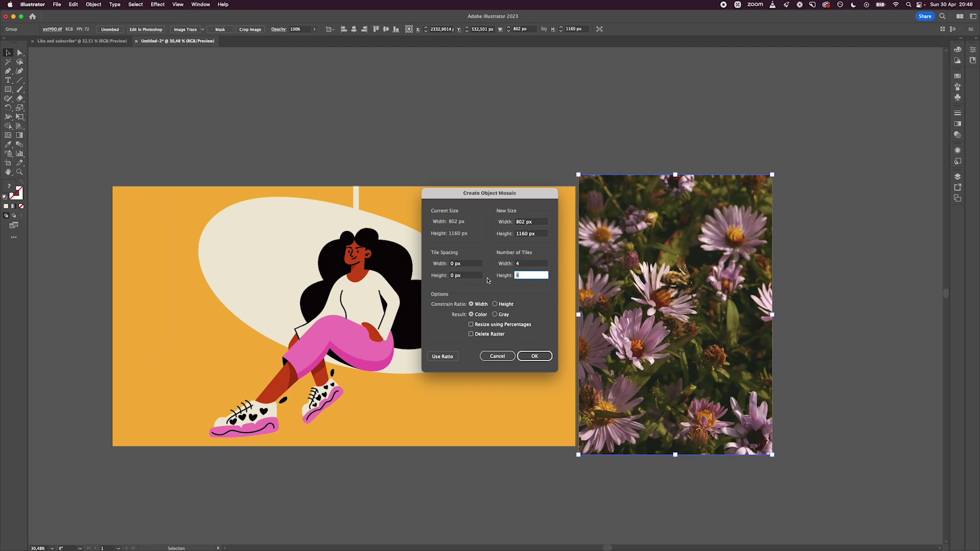
{"action": "left_click", "coordinate": [534, 357]}
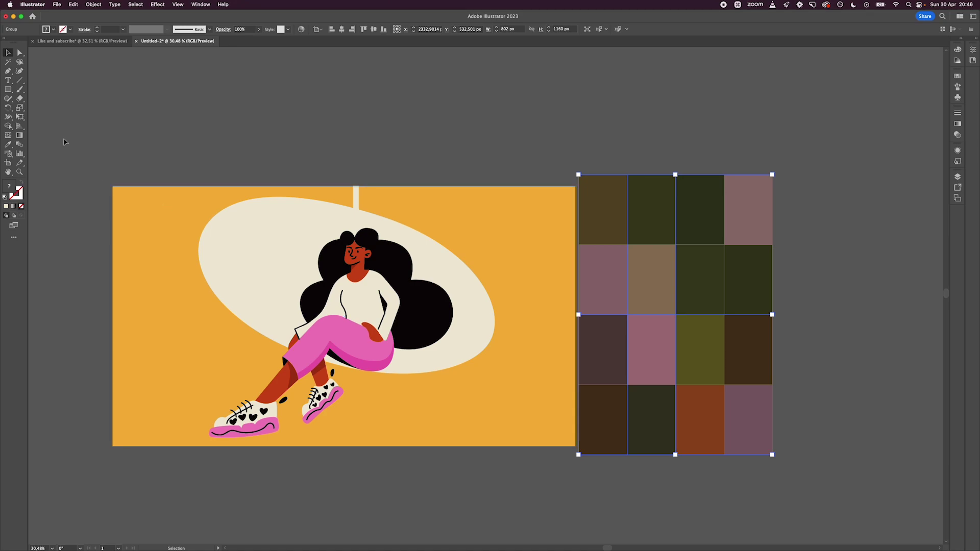
Step: Draw a small square beside the mosaic and duplicate it into a vertical column
{"action": "left_click", "coordinate": [8, 89]}
{"action": "mouse_move", "coordinate": [798, 225]}
{"action": "left_mouse_down"}
{"action": "mouse_move", "coordinate": [836, 263]}
{"action": "mouse_move", "coordinate": [822, 290]}
{"action": "left_mouse_up"}
{"action": "key", "text": "v"}
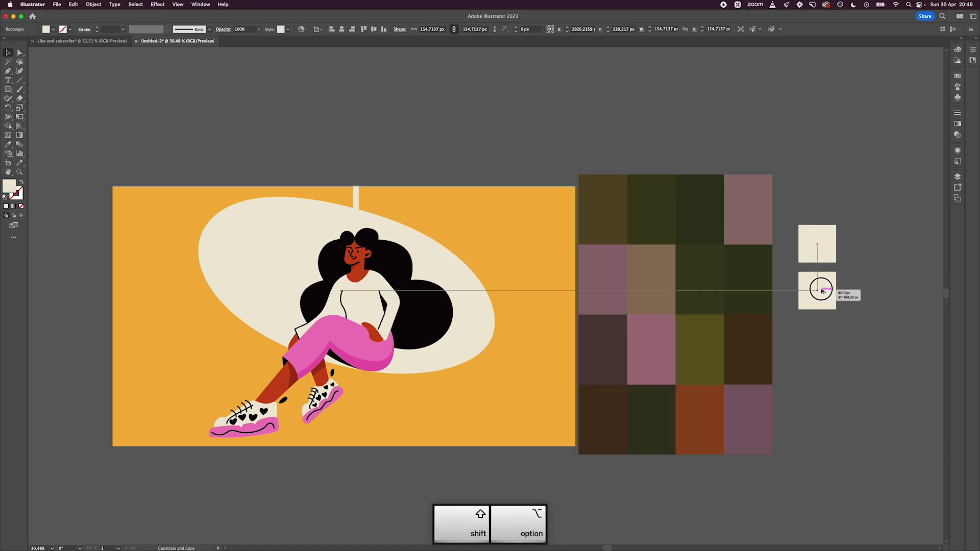
{"action": "key", "text": "super+d"}
{"action": "key", "text": "super+d"}
{"action": "key", "text": "super+d"}
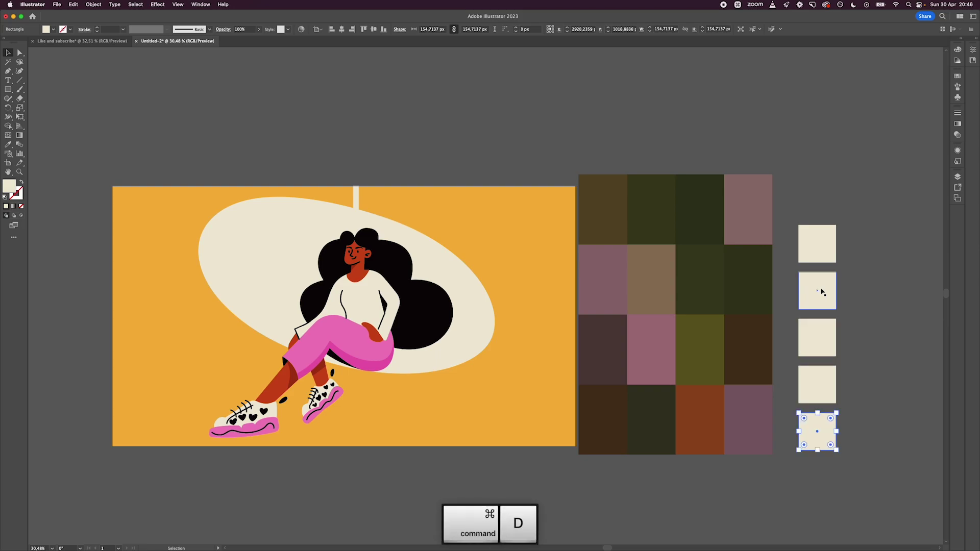
Step: Sample mosaic colours into the first two squares: mauve-pink and rust
{"action": "left_click", "coordinate": [817, 252]}
{"action": "key", "text": "i"}
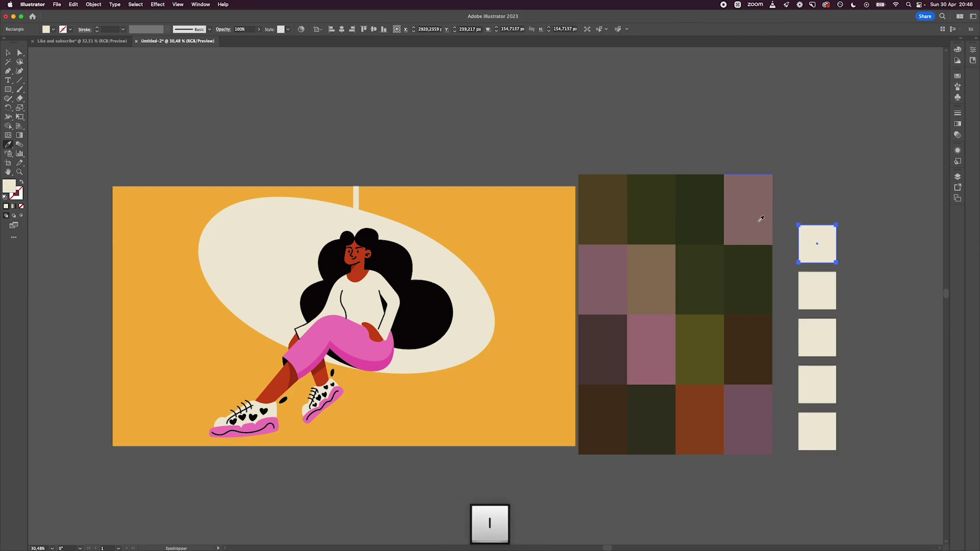
{"action": "left_click", "coordinate": [759, 217]}
{"action": "key", "text": "v"}
{"action": "left_click", "coordinate": [808, 292]}
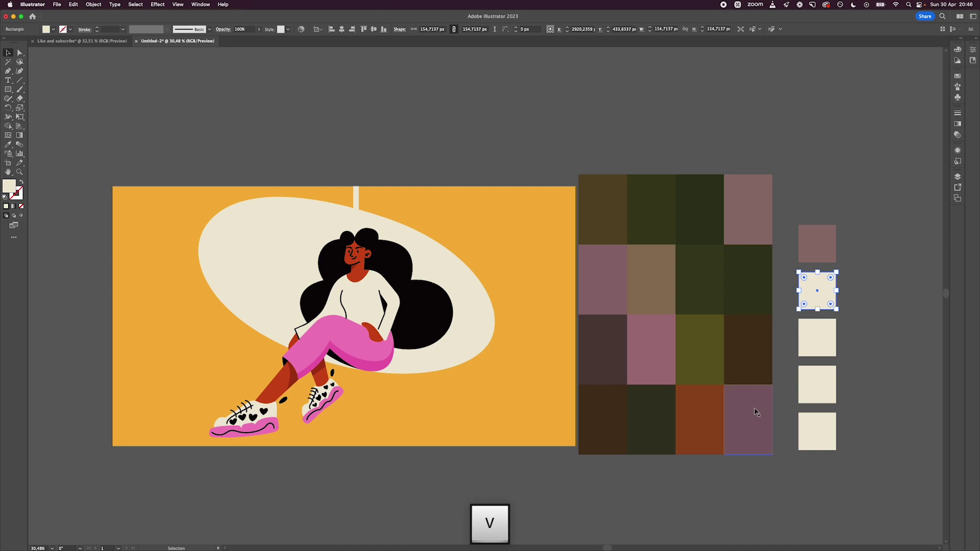
{"action": "key", "text": "i"}
{"action": "left_click", "coordinate": [704, 423]}
{"action": "key", "text": "v"}
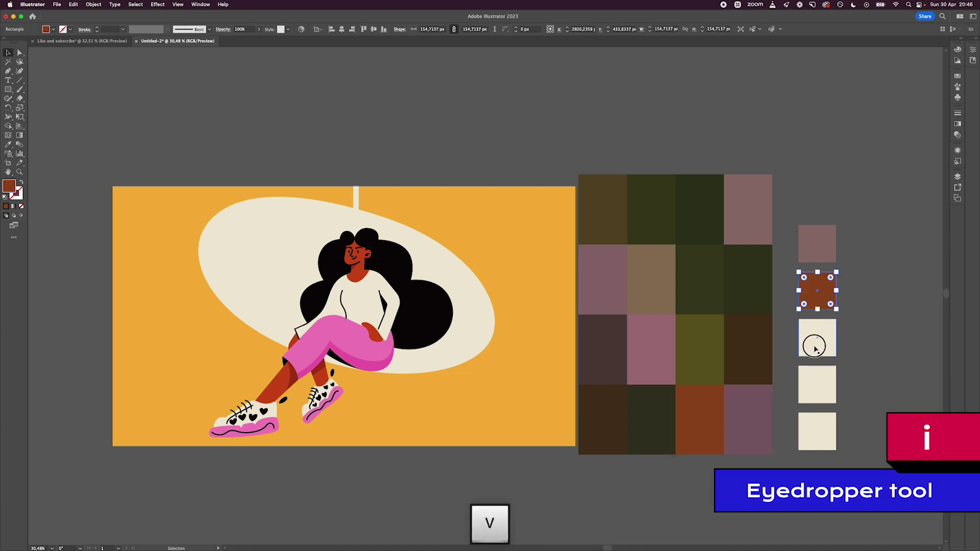
Step: Sample mosaic colours into the third and fourth squares: olive and dark green
{"action": "left_click", "coordinate": [816, 341]}
{"action": "key", "text": "i"}
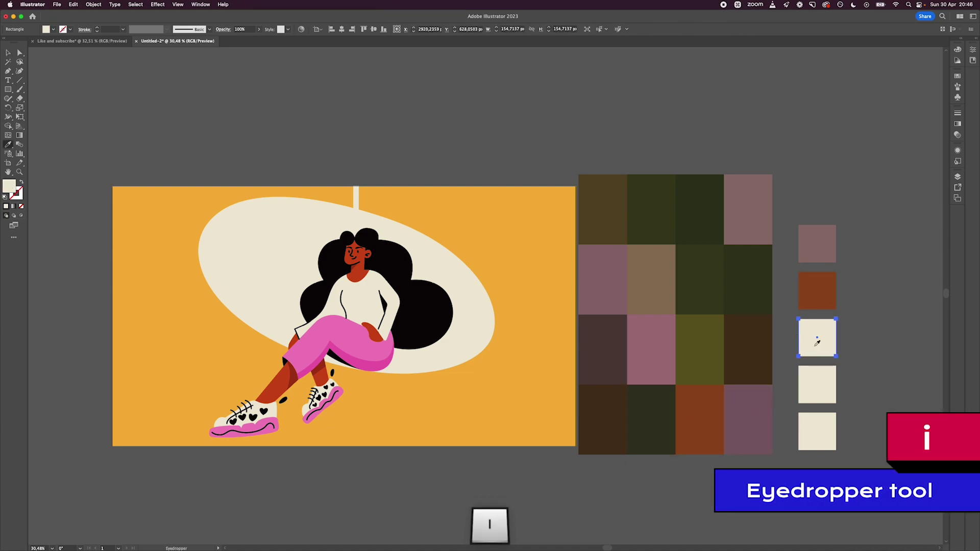
{"action": "left_click", "coordinate": [685, 354]}
{"action": "key", "text": "v"}
{"action": "left_click", "coordinate": [818, 385]}
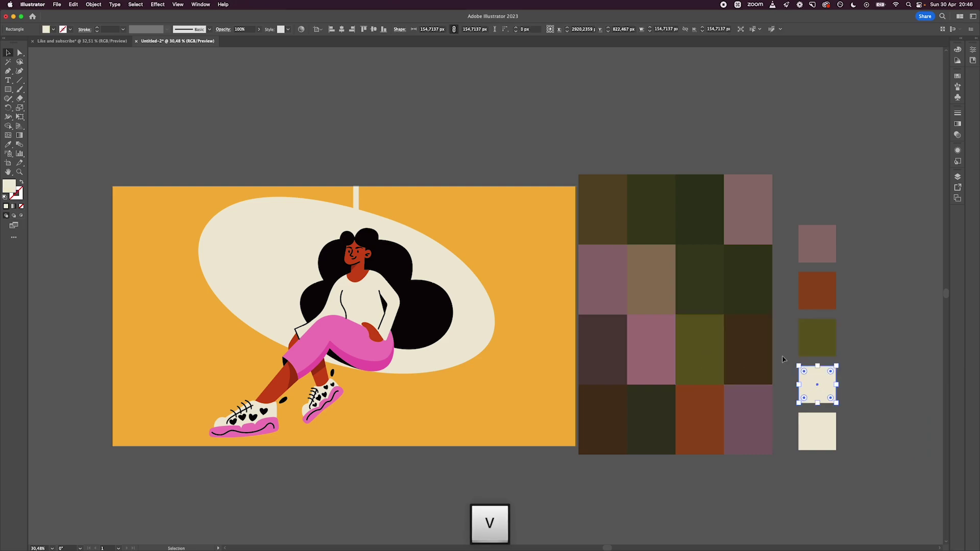
{"action": "key", "text": "i"}
{"action": "left_click", "coordinate": [706, 285]}
{"action": "key", "text": "v"}
Step: Give the fifth square a dark green colour sampled from the mosaic
{"action": "left_click", "coordinate": [733, 213]}
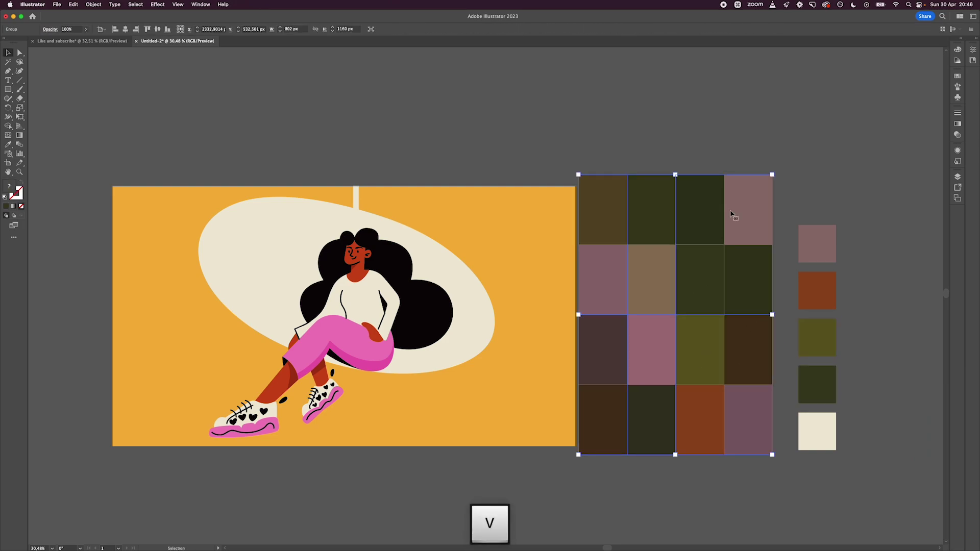
{"action": "left_click", "coordinate": [826, 433]}
{"action": "key", "text": "i"}
{"action": "left_click", "coordinate": [649, 423]}
{"action": "key", "text": "v"}
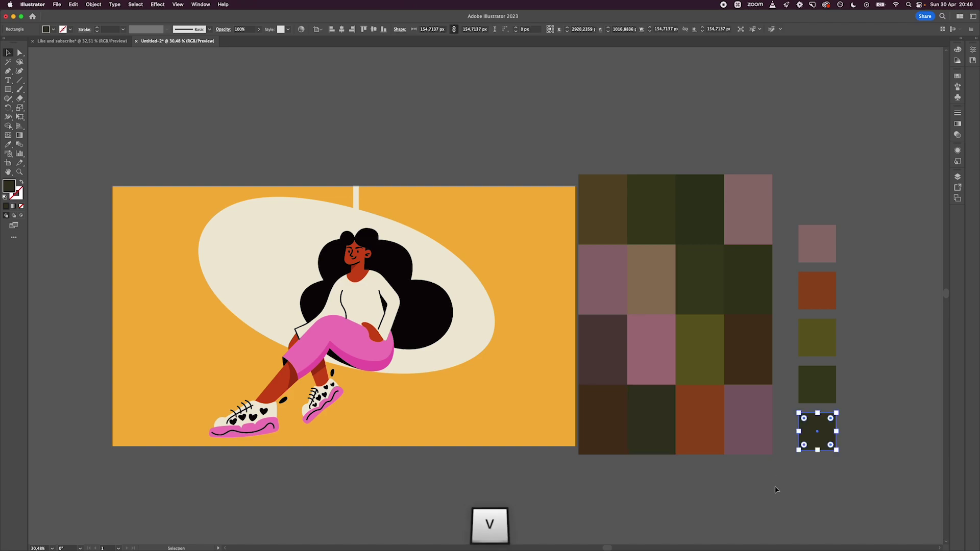
{"action": "left_click", "coordinate": [809, 467]}
Step: Resample the third square with the dark brown mosaic cell
{"action": "left_click", "coordinate": [831, 333]}
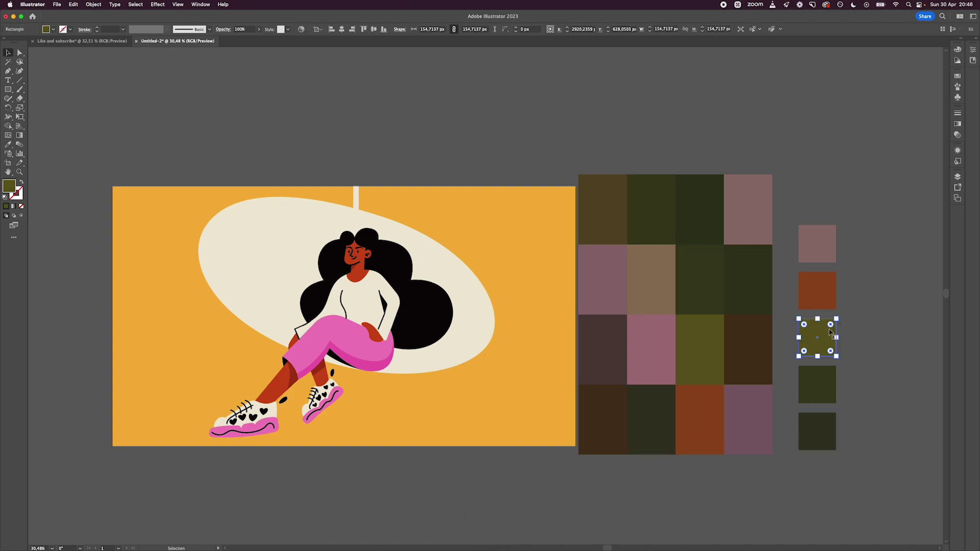
{"action": "key", "text": "i"}
{"action": "left_click", "coordinate": [615, 423]}
{"action": "key", "text": "v"}
{"action": "left_click", "coordinate": [887, 294]}
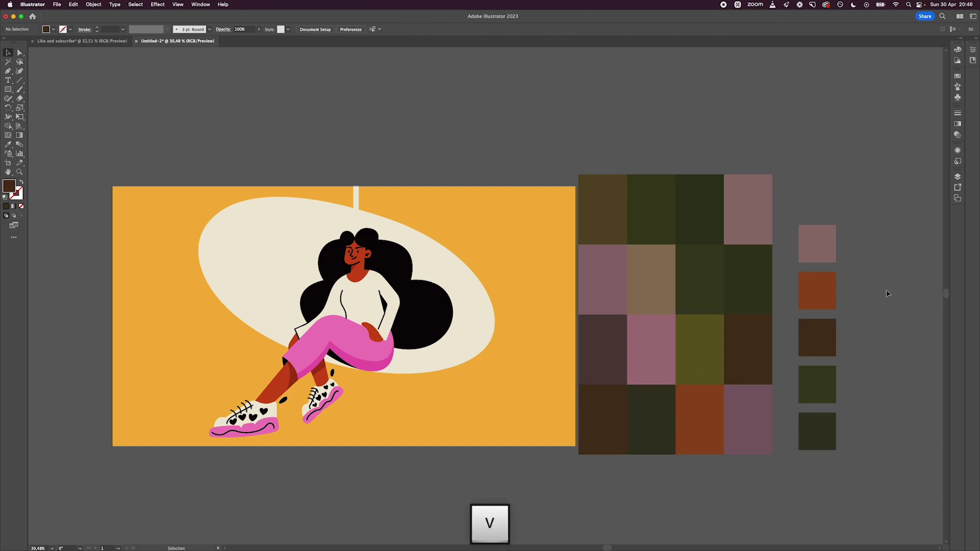
Step: Recolour the orange background rectangle with the mauve-pink palette swatch
{"action": "left_click", "coordinate": [510, 395]}
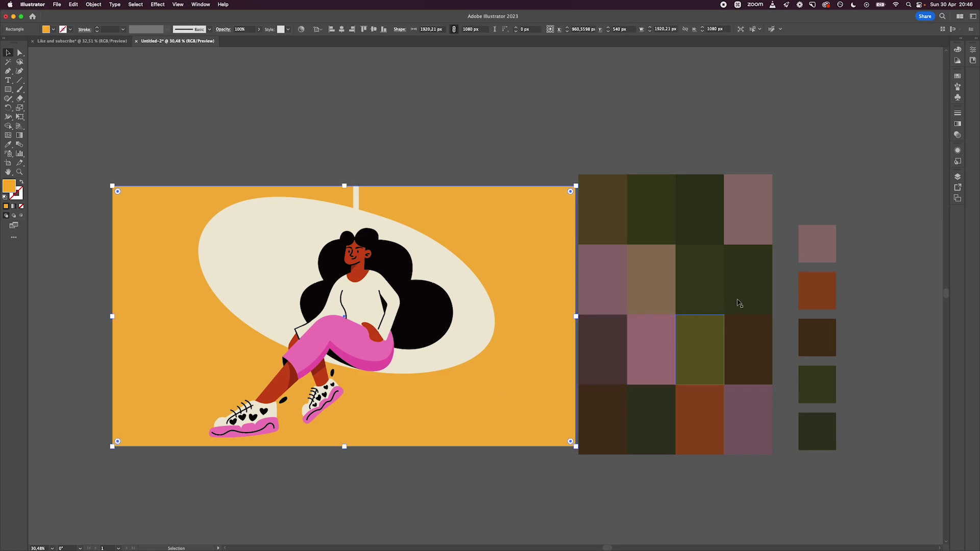
{"action": "key", "text": "i"}
{"action": "left_click", "coordinate": [819, 236]}
{"action": "key", "text": "v"}
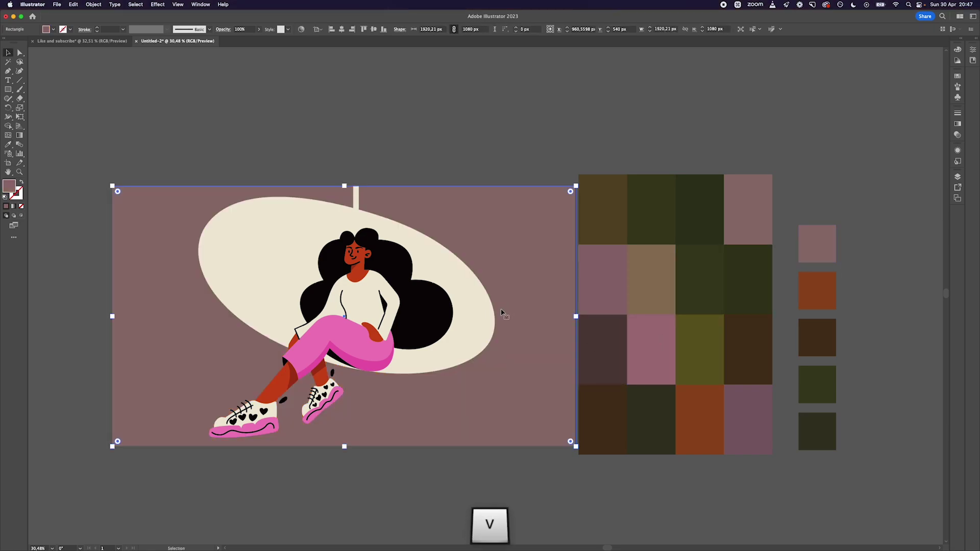
Step: Fill the pink trousers, both shoe soles and the trouser stripe with dark green
{"action": "left_click", "coordinate": [333, 332]}
{"action": "left_click", "coordinate": [245, 430], "text": "shift"}
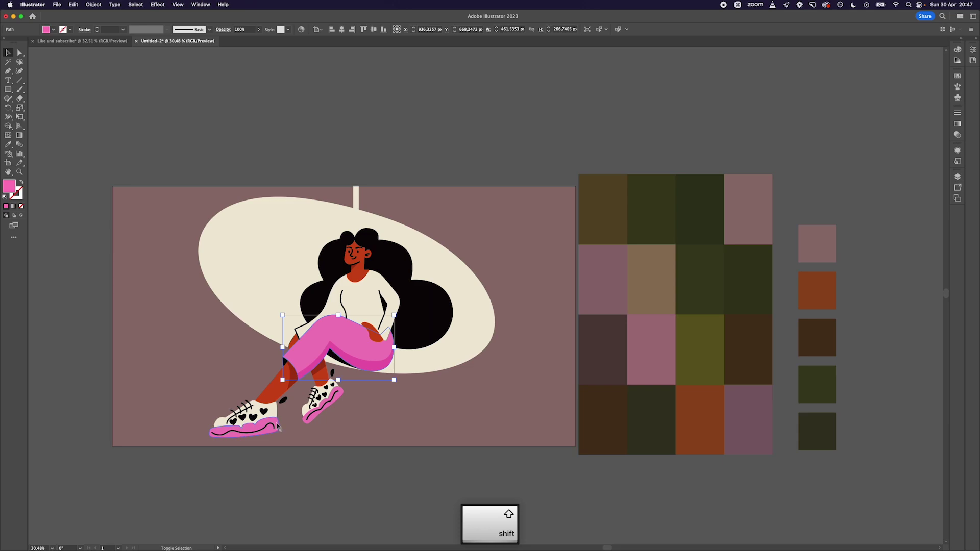
{"action": "left_click", "coordinate": [308, 427], "text": "shift"}
{"action": "key", "text": "i"}
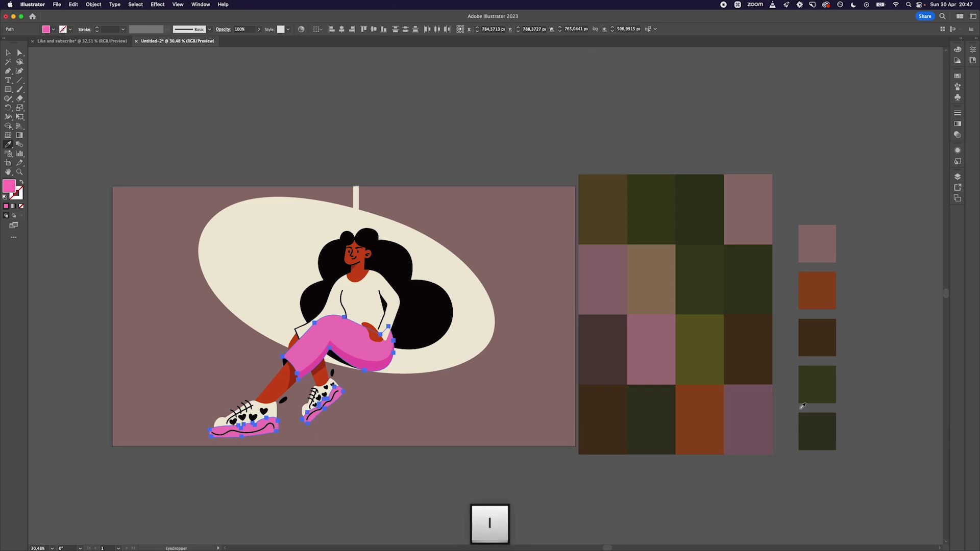
{"action": "left_click", "coordinate": [816, 386]}
{"action": "key", "text": "v"}
{"action": "left_click", "coordinate": [386, 365]}
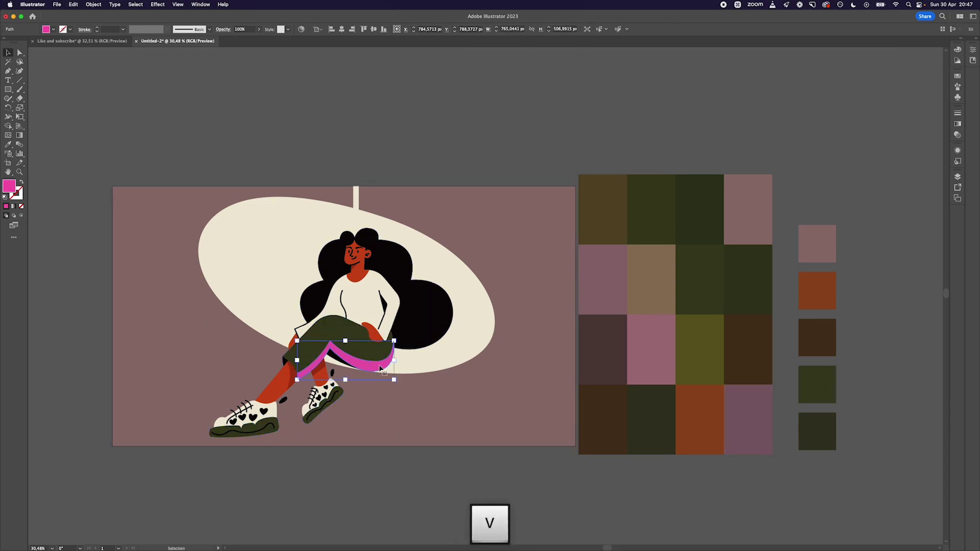
{"action": "key", "text": "i"}
{"action": "left_click", "coordinate": [822, 428]}
{"action": "key", "text": "v"}
{"action": "left_click", "coordinate": [470, 467]}
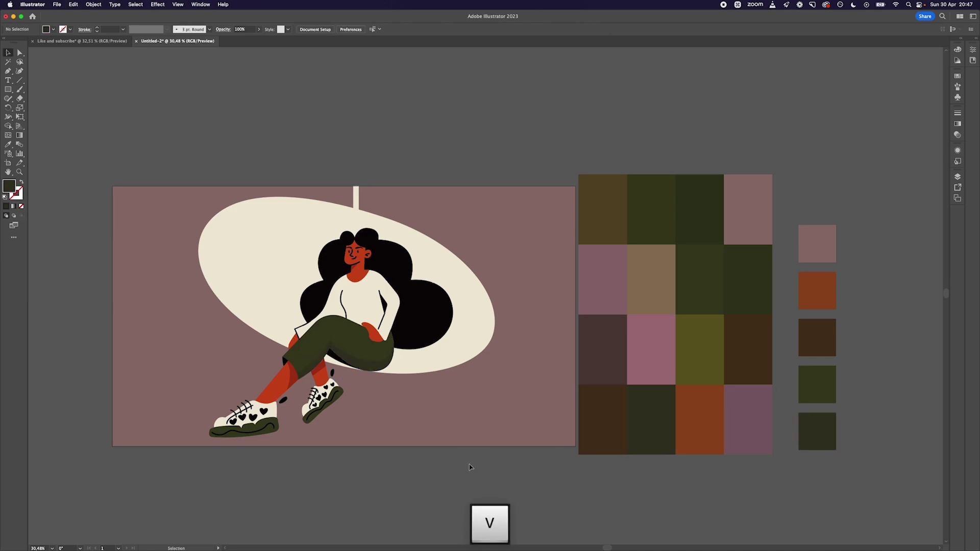
Step: Recolour the skin (leg, hand, neck, face) with the brown-orange swatch
{"action": "left_click", "coordinate": [268, 387]}
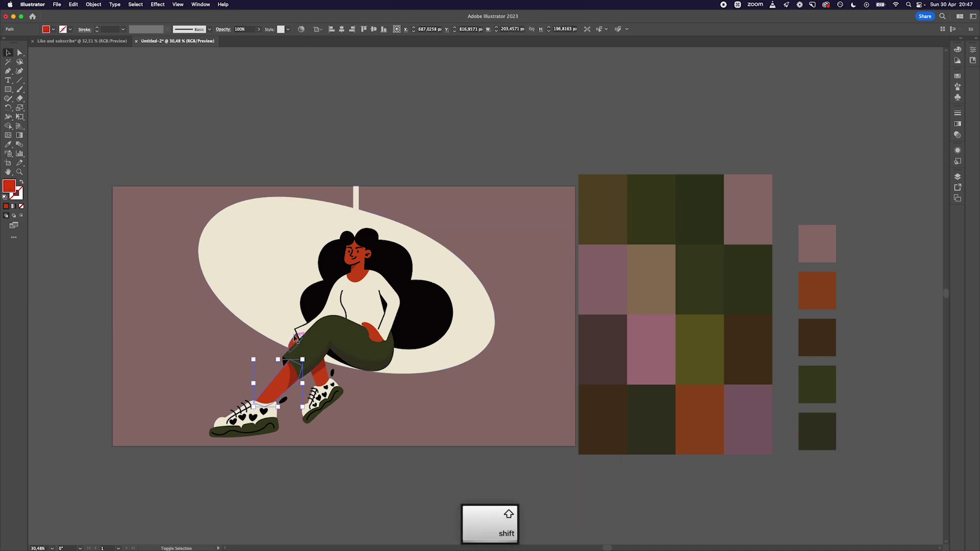
{"action": "left_click", "coordinate": [373, 334], "text": "shift"}
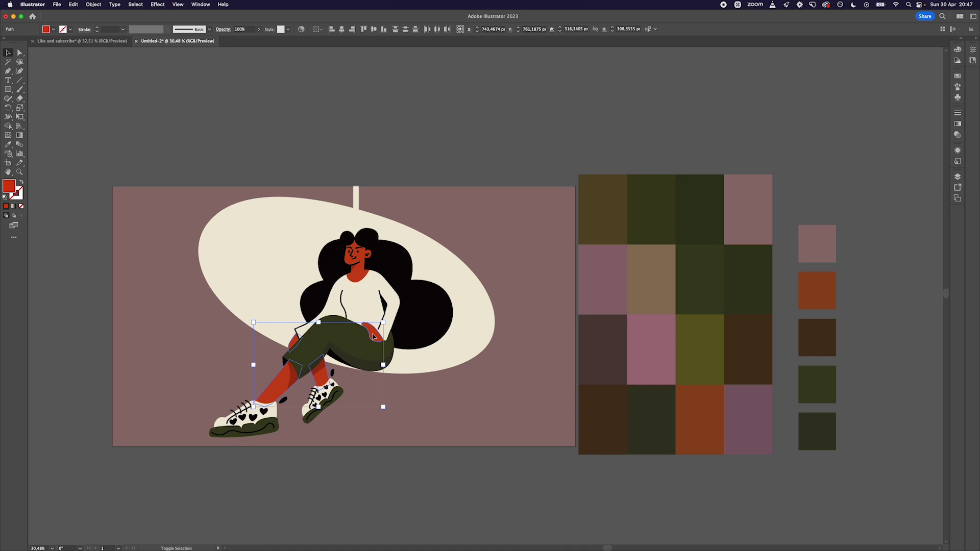
{"action": "left_click", "coordinate": [359, 277], "text": "shift"}
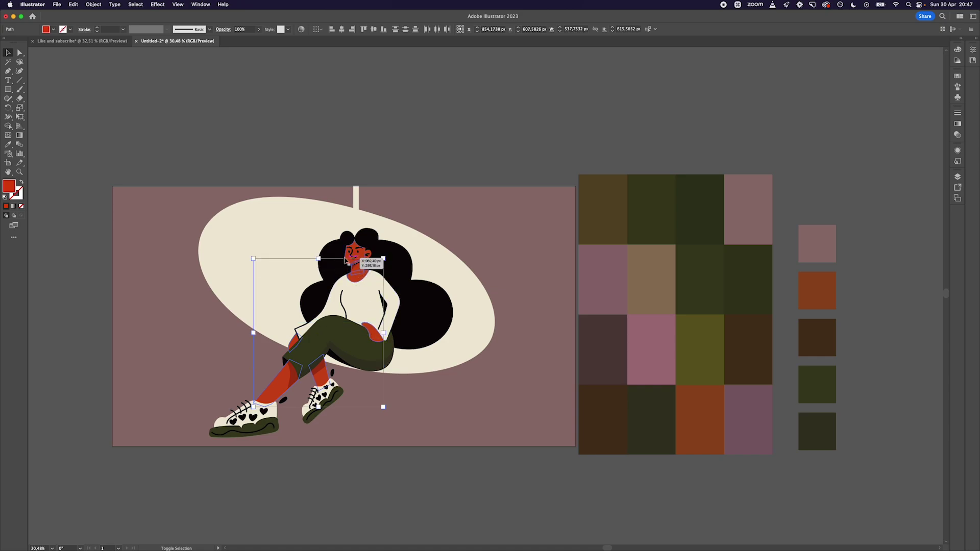
{"action": "left_click", "coordinate": [370, 254], "text": "shift"}
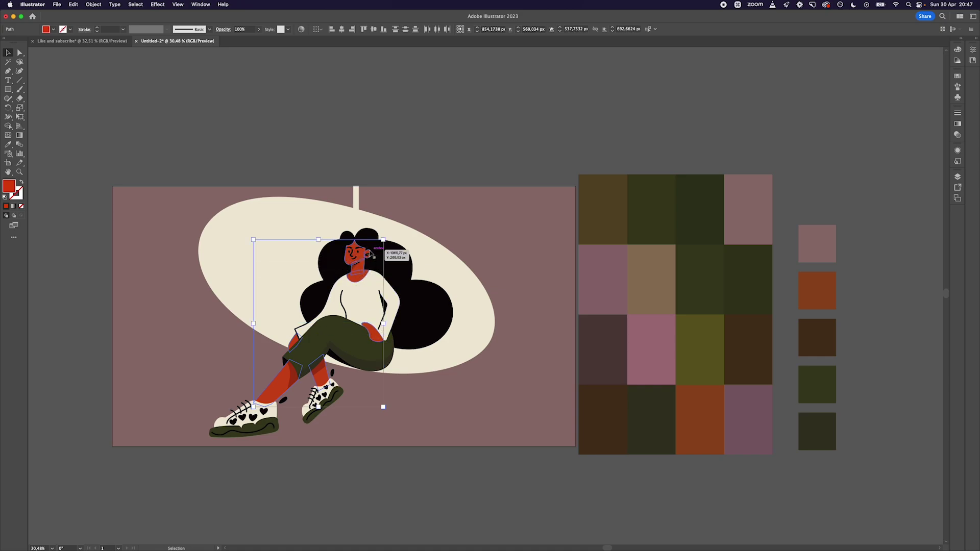
{"action": "key", "text": "i"}
{"action": "left_click", "coordinate": [816, 295]}
{"action": "key", "text": "v"}
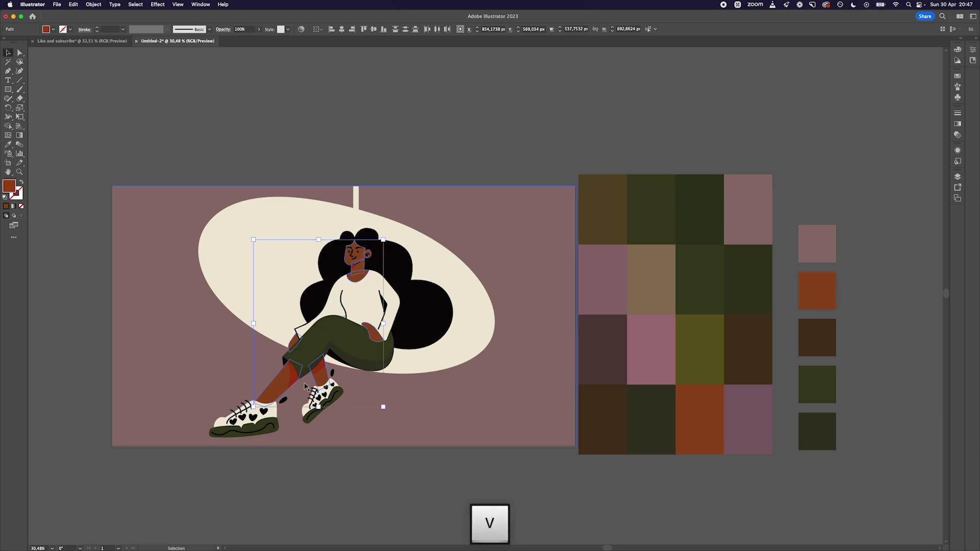
Step: Recolour both socks and the mouth with the dark brown swatch
{"action": "scroll", "coordinate": [304, 386], "scroll_direction": "up", "scroll_amount": 3}
{"action": "left_click", "coordinate": [322, 375]}
{"action": "left_click", "coordinate": [292, 368], "text": "shift"}
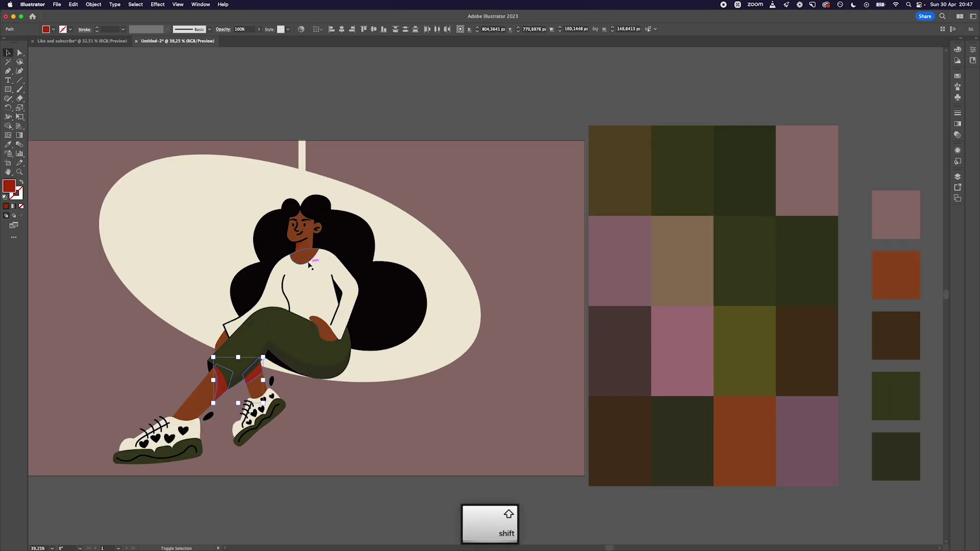
{"action": "left_click", "coordinate": [300, 248], "text": "shift"}
{"action": "key", "text": "i"}
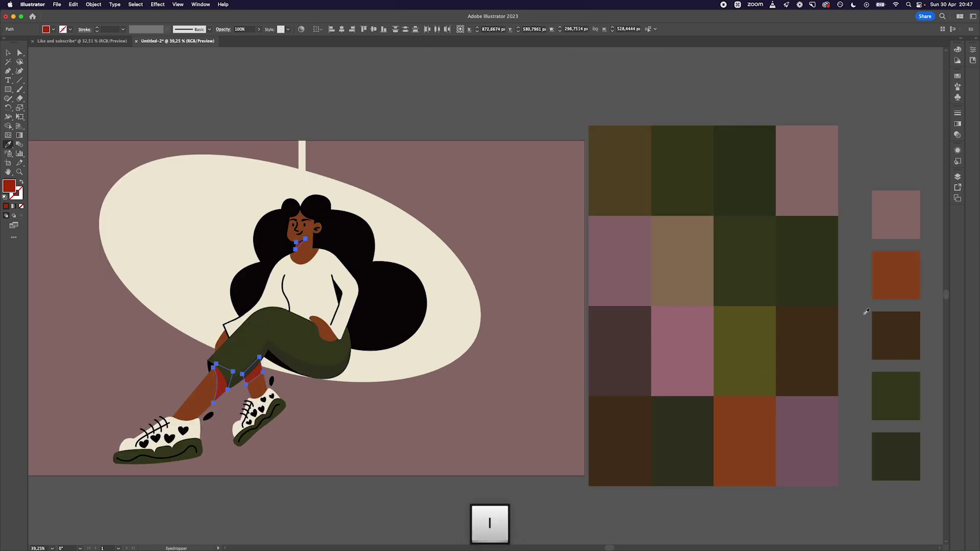
{"action": "left_click", "coordinate": [892, 335]}
{"action": "key", "text": "v"}
{"action": "left_click", "coordinate": [529, 121]}
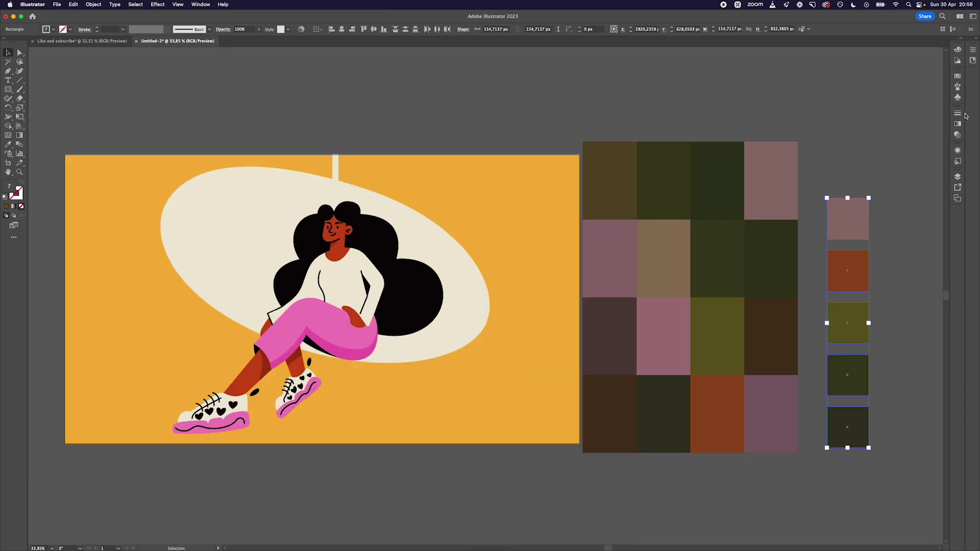
Step: Save the five squares as colour group 'new new' and select the whole illustration
{"action": "left_click", "coordinate": [957, 75]}
{"action": "left_click", "coordinate": [916, 228]}
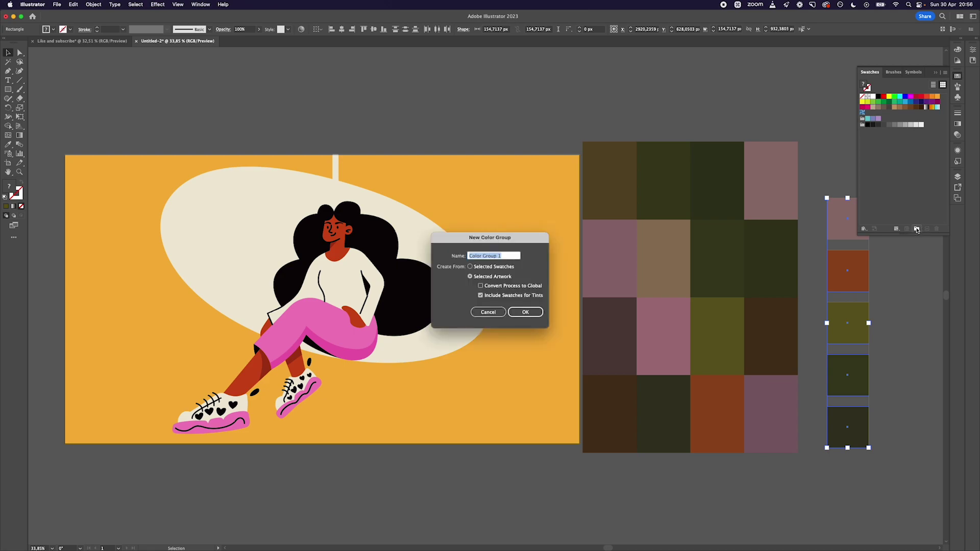
{"action": "type", "text": "new"}
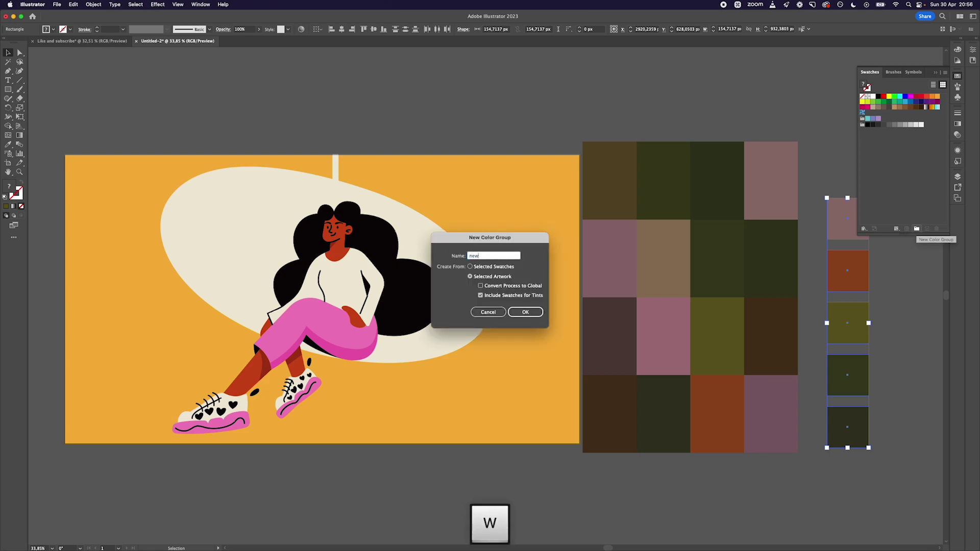
{"action": "type", "text": " new"}
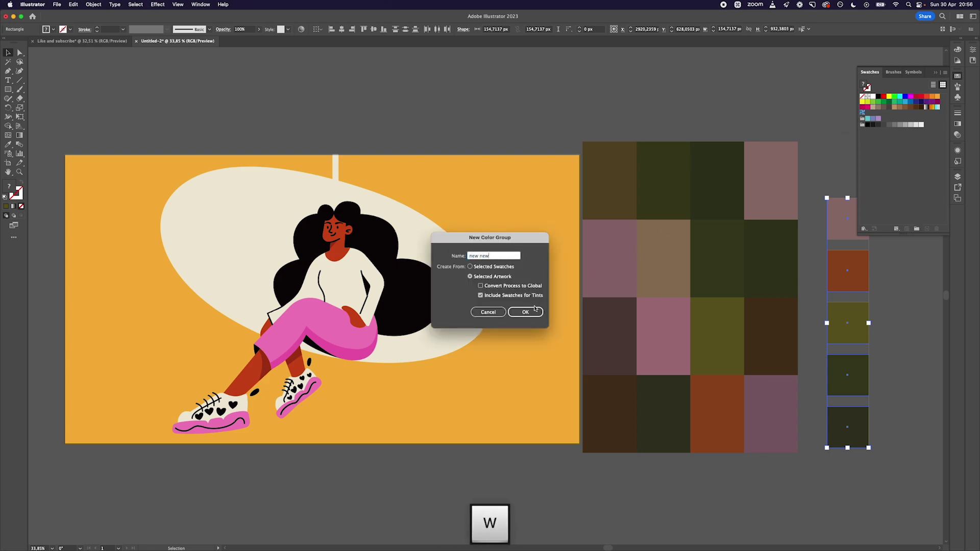
{"action": "left_click", "coordinate": [525, 312]}
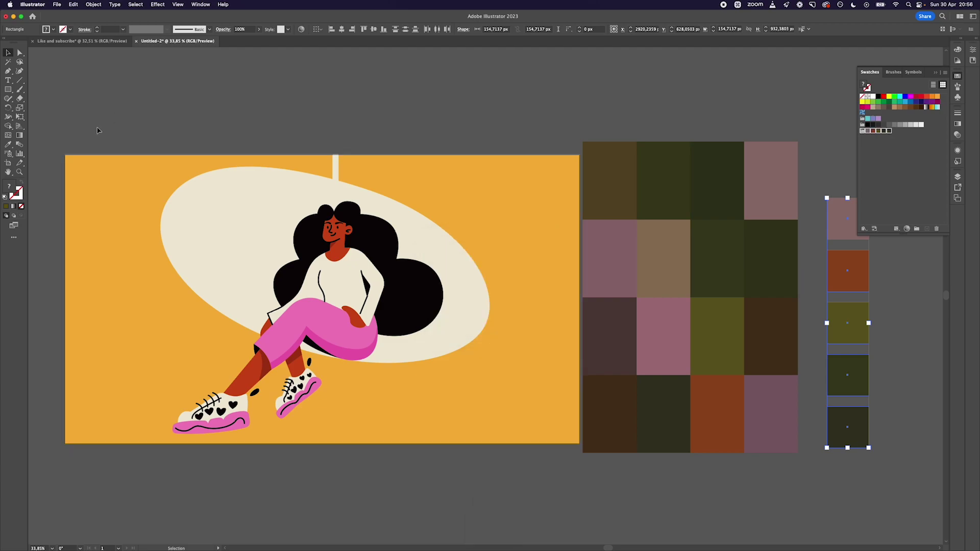
{"action": "left_click_drag", "start_coordinate": [98, 130], "coordinate": [511, 493]}
Step: Group the illustration and apply the 'new new' colour group in Recolor Artwork
{"action": "key", "text": "super+g"}
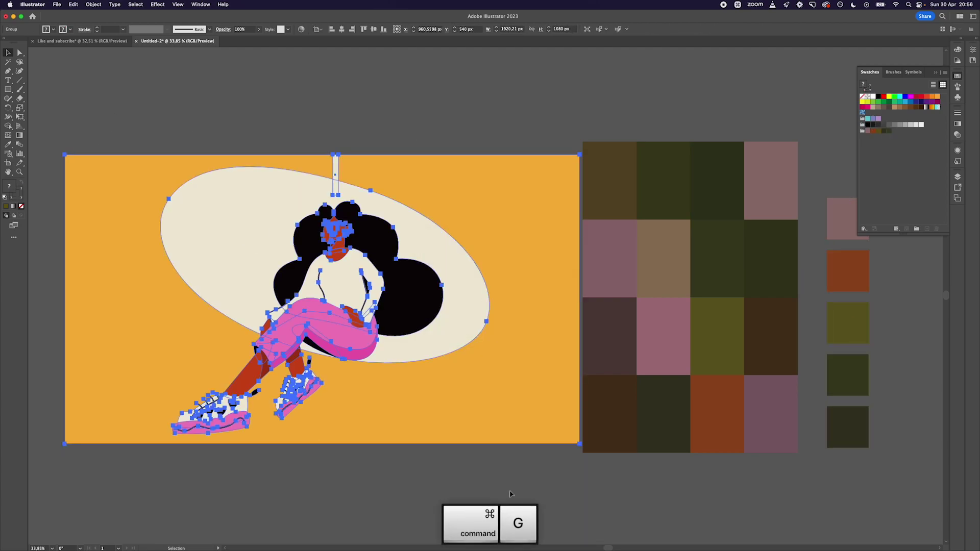
{"action": "left_click", "coordinate": [73, 5]}
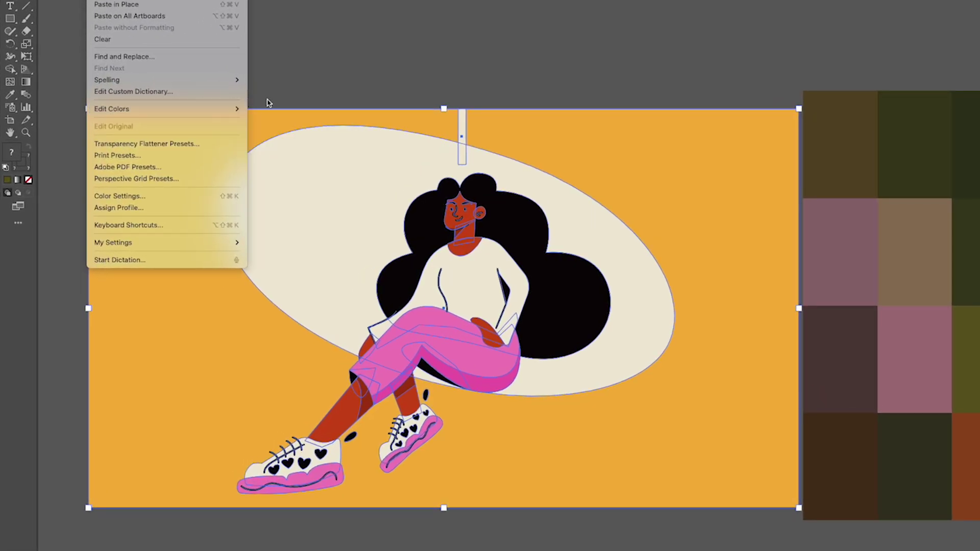
{"action": "left_click", "coordinate": [296, 105]}
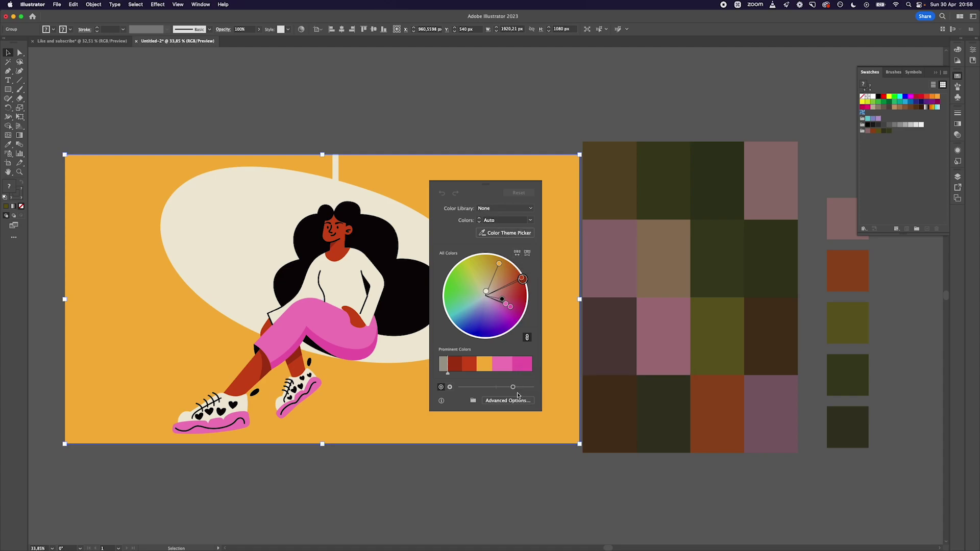
{"action": "left_click", "coordinate": [517, 401]}
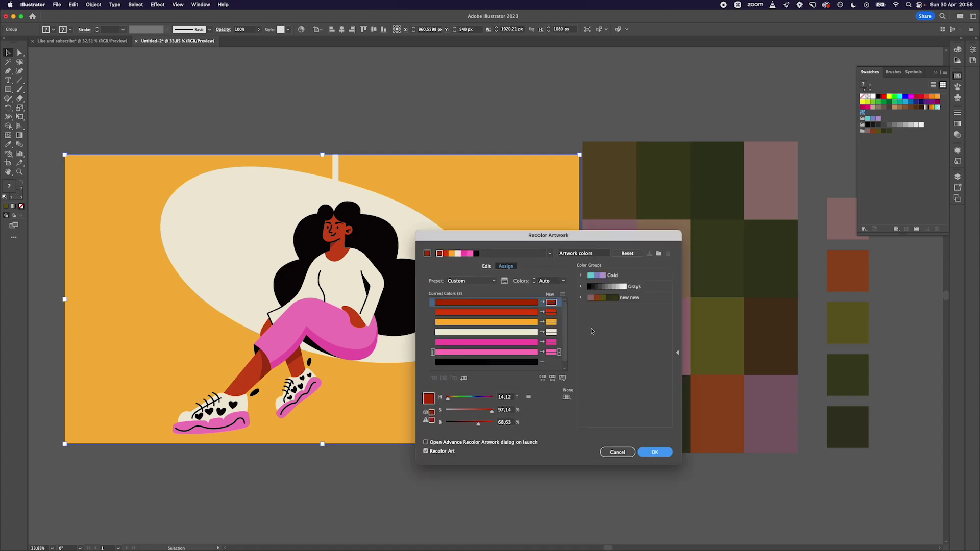
{"action": "left_click", "coordinate": [629, 298]}
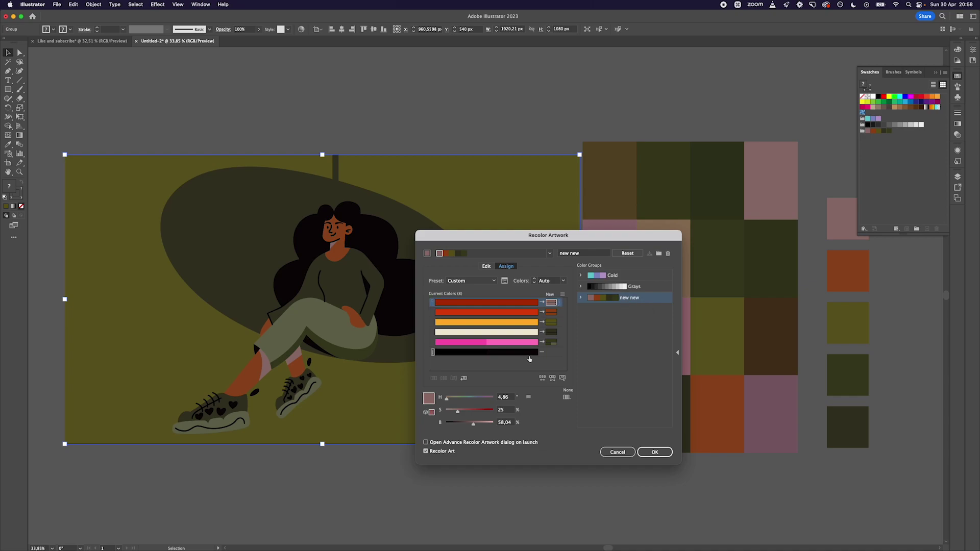
Step: Add a near-black colour row, apply the recolour and save the 'new new' swatch group
{"action": "left_click", "coordinate": [553, 354]}
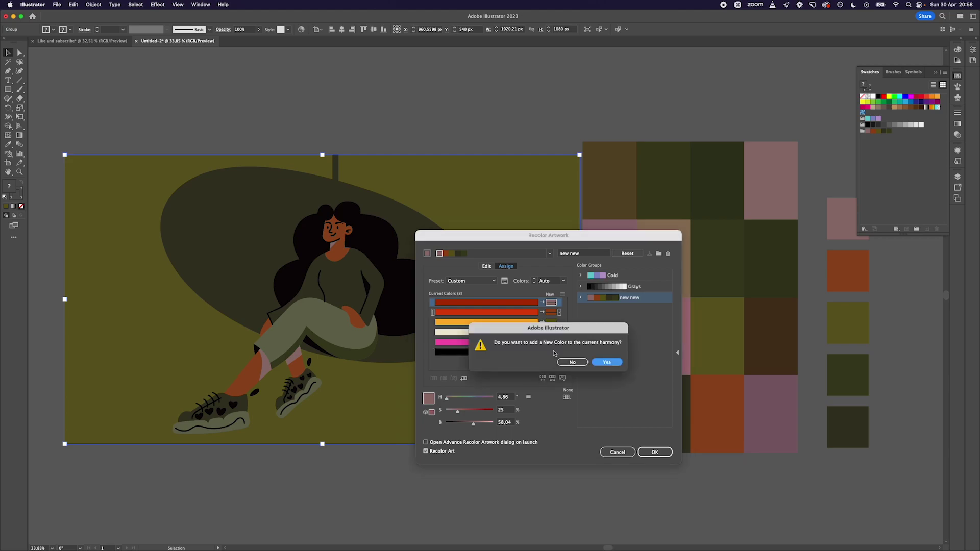
{"action": "left_click", "coordinate": [606, 362]}
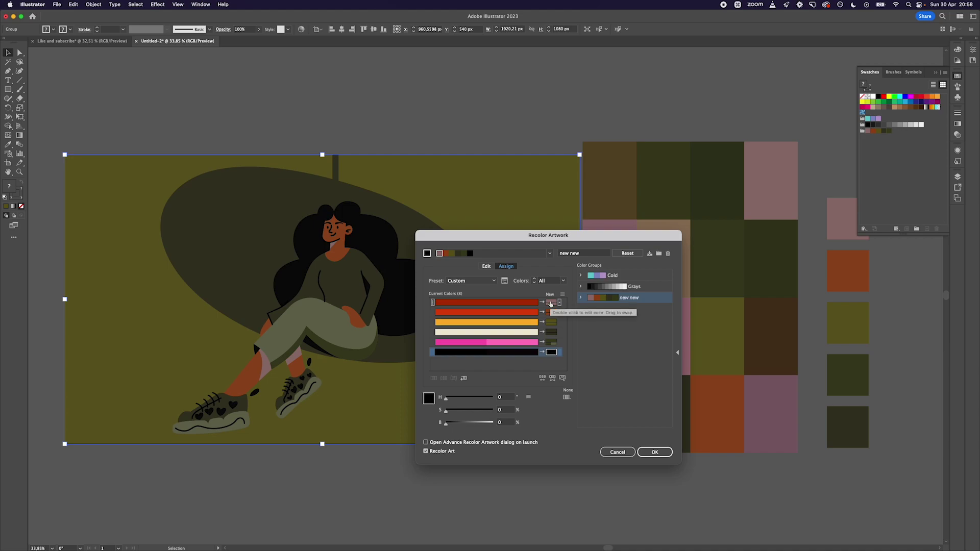
{"action": "left_click", "coordinate": [550, 304]}
{"action": "mouse_move", "coordinate": [475, 426]}
{"action": "left_mouse_down"}
{"action": "mouse_move", "coordinate": [448, 426]}
{"action": "mouse_move", "coordinate": [463, 412]}
{"action": "left_mouse_up"}
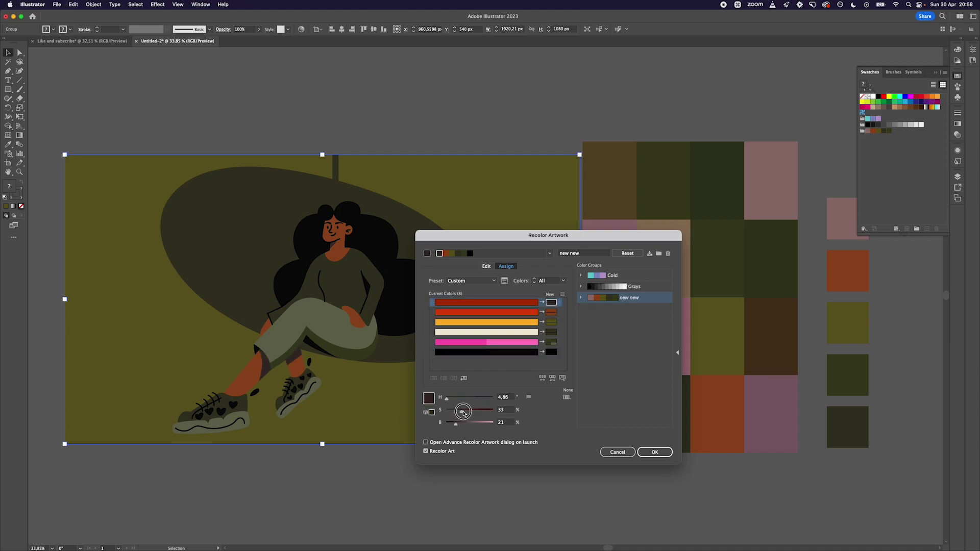
{"action": "left_click", "coordinate": [645, 454]}
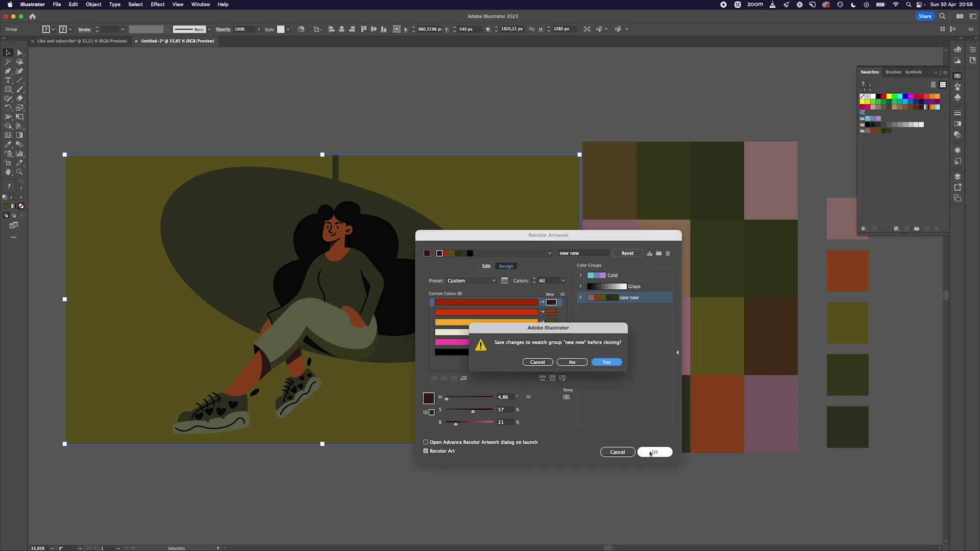
{"action": "left_click", "coordinate": [605, 362]}
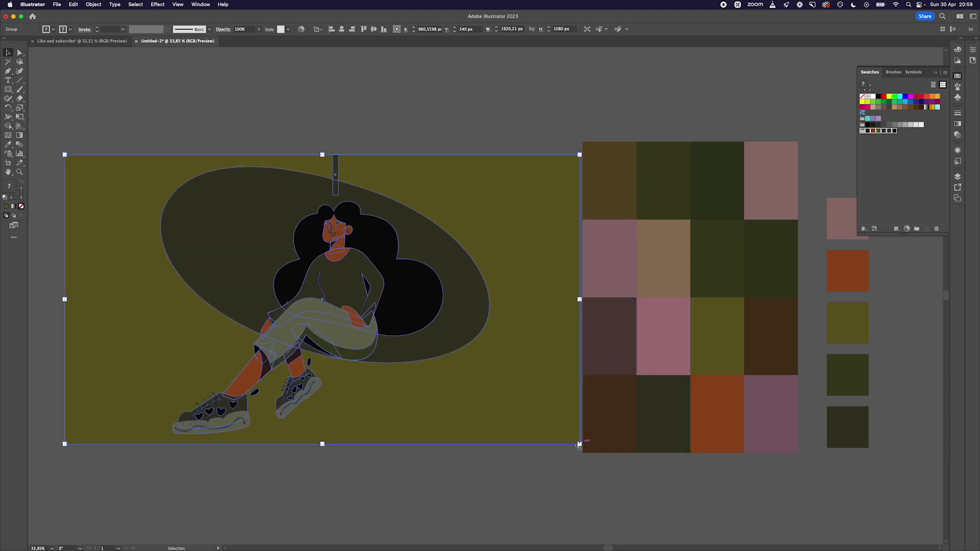
{"action": "left_click", "coordinate": [556, 473]}
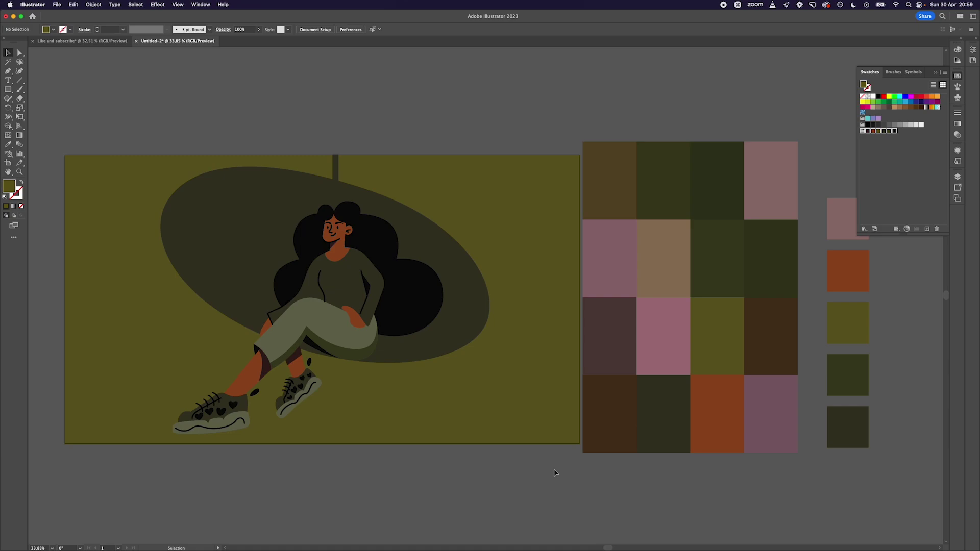
Step: Draw a first Pen stroke along the eye, then delete it
{"action": "key", "text": "p"}
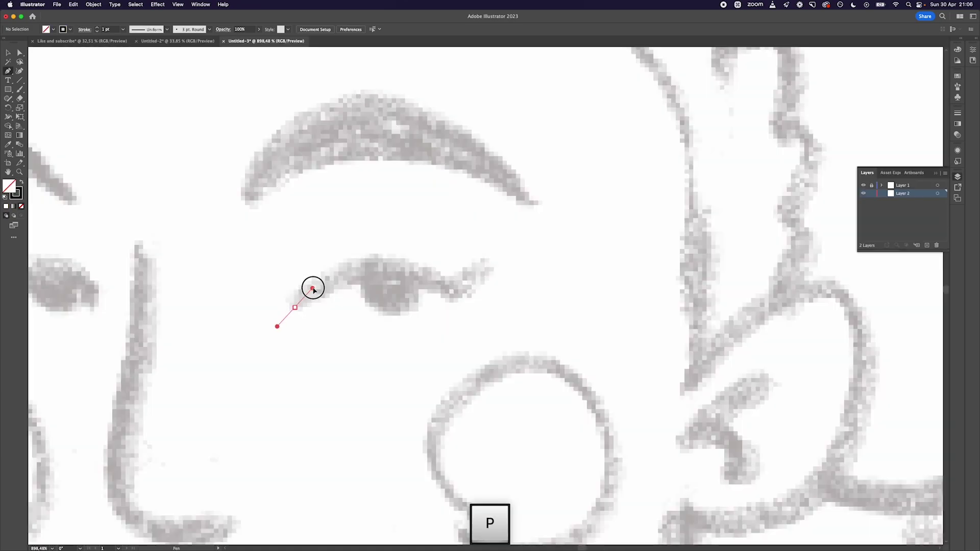
{"action": "left_click_drag", "start_coordinate": [312, 289], "coordinate": [375, 263]}
{"action": "left_click_drag", "start_coordinate": [434, 279], "coordinate": [466, 295]}
{"action": "left_click", "coordinate": [491, 259]}
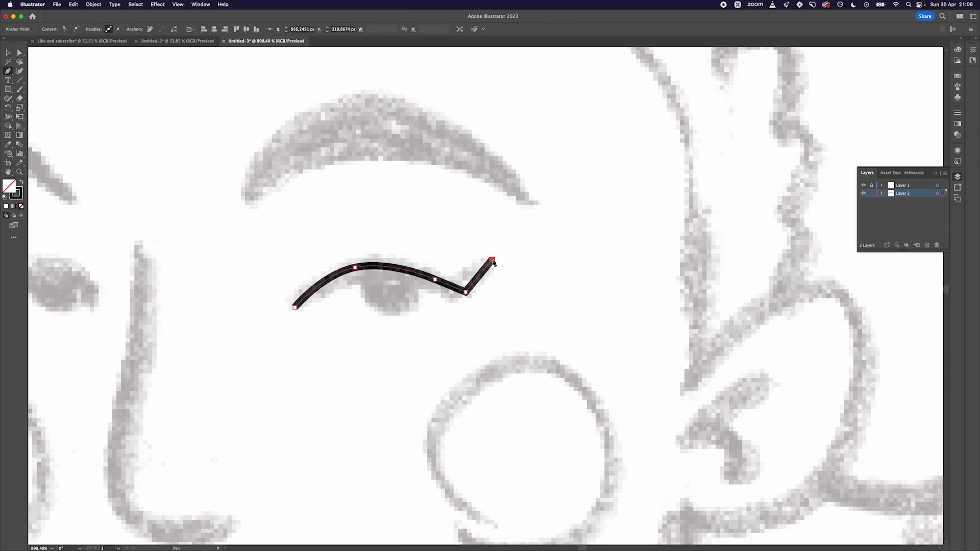
{"action": "key", "text": "v"}
{"action": "left_click", "coordinate": [516, 280]}
{"action": "left_click", "coordinate": [477, 284]}
{"action": "key", "text": "BackSpace"}
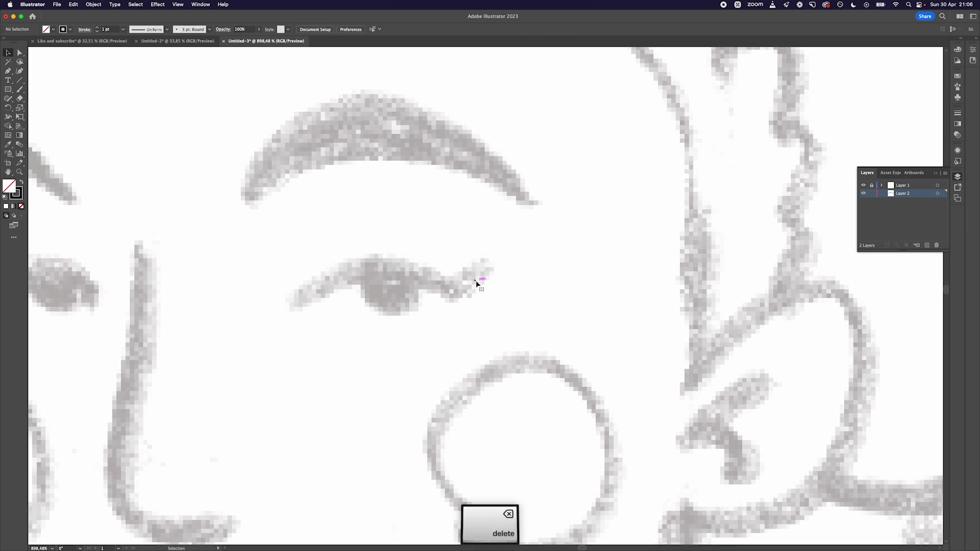
Step: Redraw the eye line with an upward flick and bend it into a curve along the lid
{"action": "key", "text": "p"}
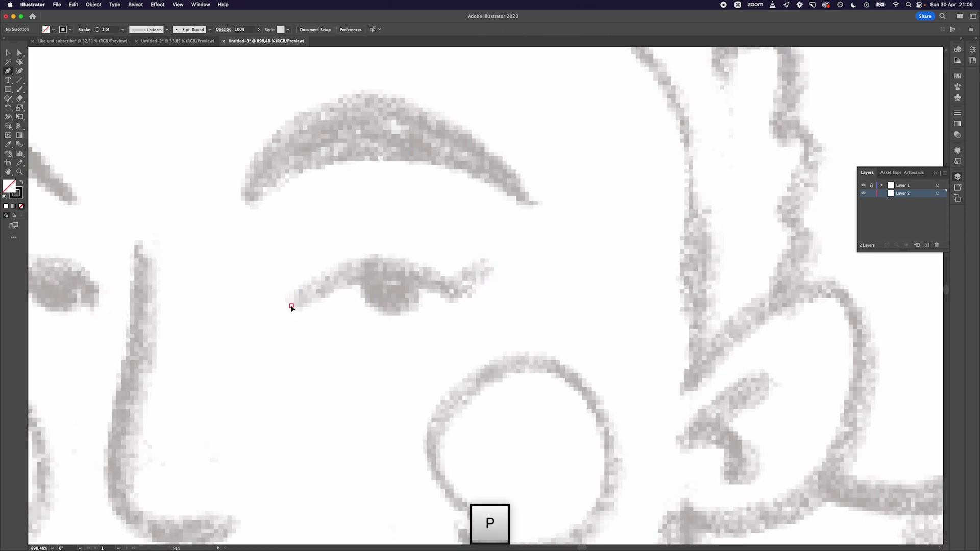
{"action": "left_click", "coordinate": [291, 306]}
{"action": "left_click", "coordinate": [461, 293]}
{"action": "left_click", "coordinate": [492, 252]}
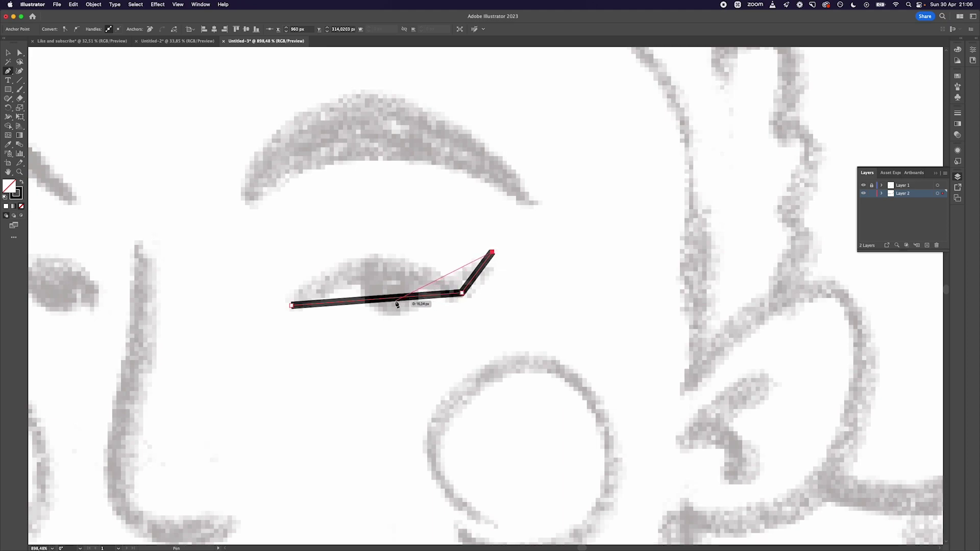
{"action": "key", "text": "alt"}
{"action": "mouse_move", "coordinate": [391, 300]}
{"action": "left_mouse_down"}
{"action": "mouse_move", "coordinate": [367, 256]}
{"action": "mouse_move", "coordinate": [383, 267]}
{"action": "left_mouse_up"}
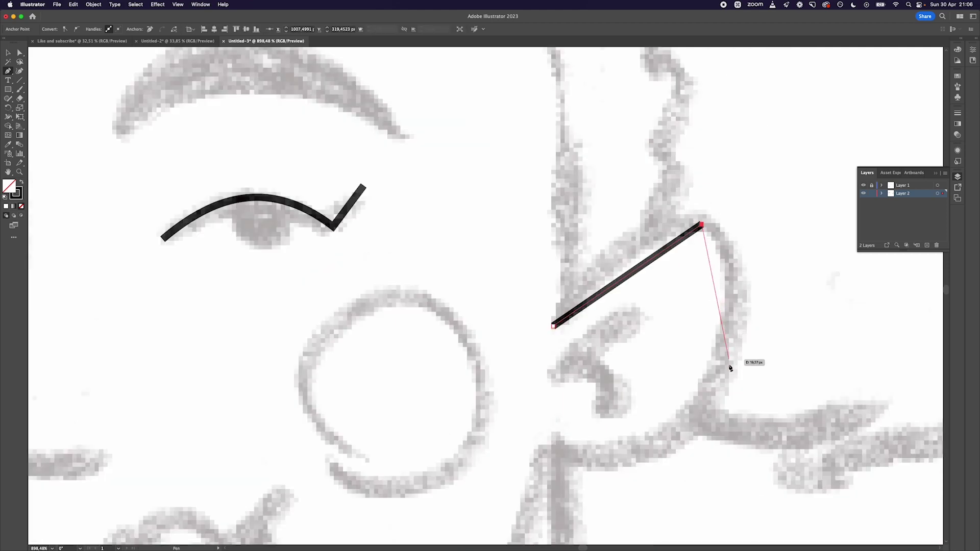
Step: Close the ear outline and curve its top-left, right and bottom-left sides
{"action": "left_click", "coordinate": [630, 465]}
{"action": "left_click", "coordinate": [553, 437]}
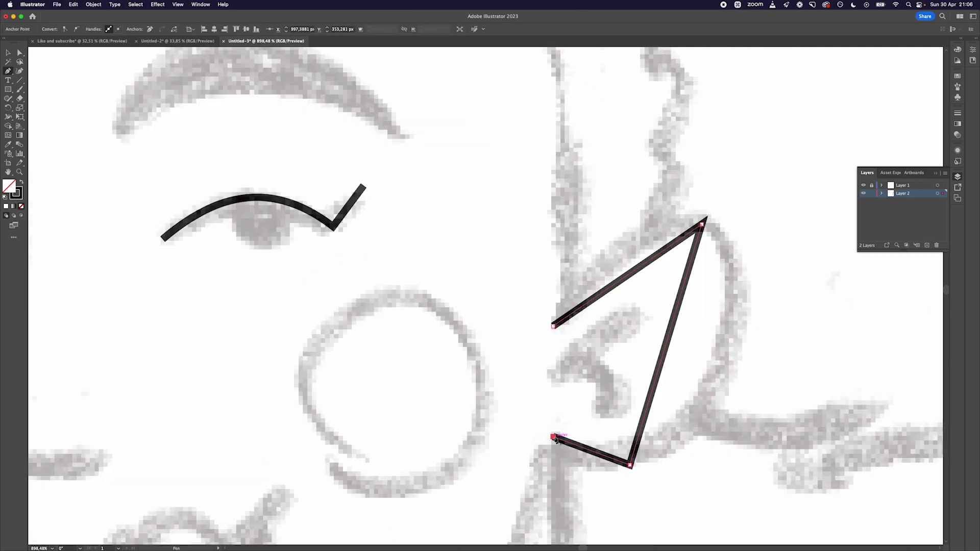
{"action": "left_click", "coordinate": [553, 326]}
{"action": "key", "text": "alt"}
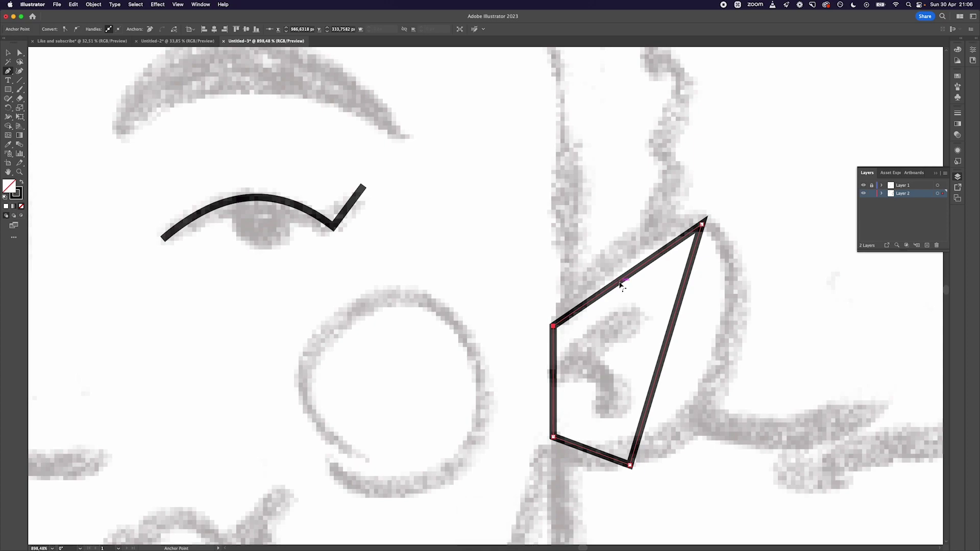
{"action": "left_click_drag", "start_coordinate": [622, 283], "coordinate": [628, 238]}
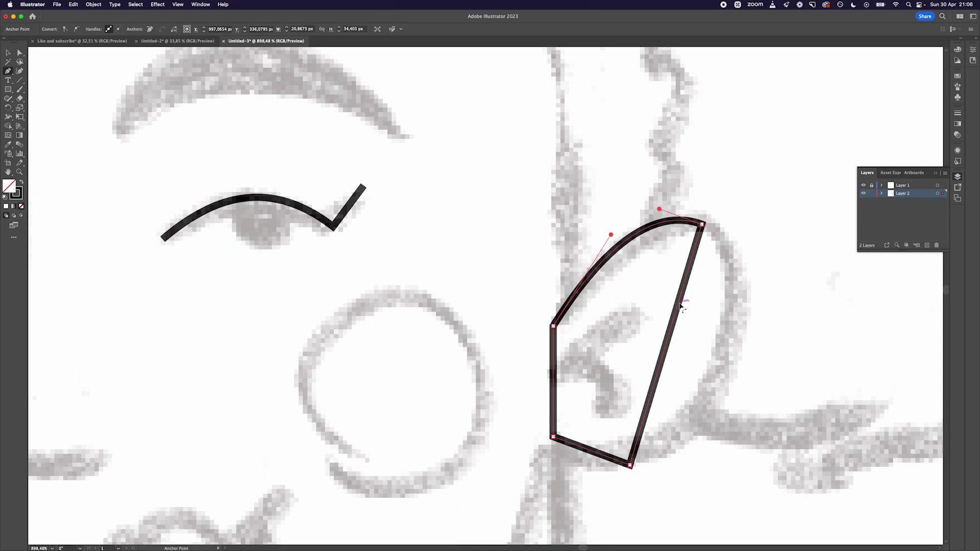
{"action": "left_click_drag", "start_coordinate": [680, 305], "coordinate": [743, 304]}
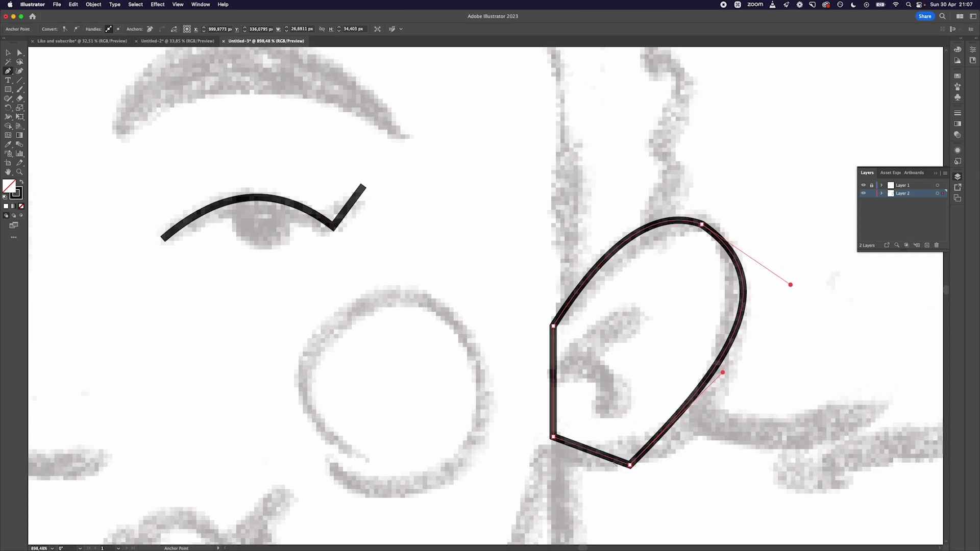
{"action": "left_click_drag", "start_coordinate": [588, 452], "coordinate": [583, 472]}
Step: Round the ear outline's top-right corner with Direct Selection
{"action": "key", "text": "a"}
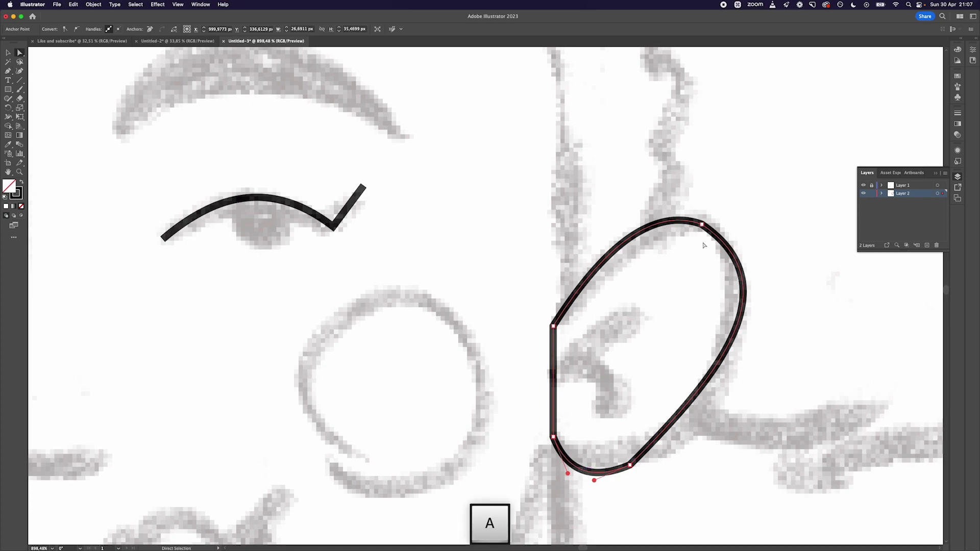
{"action": "left_click", "coordinate": [701, 228]}
{"action": "left_click_drag", "start_coordinate": [699, 232], "coordinate": [677, 282]}
{"action": "left_click", "coordinate": [631, 465]}
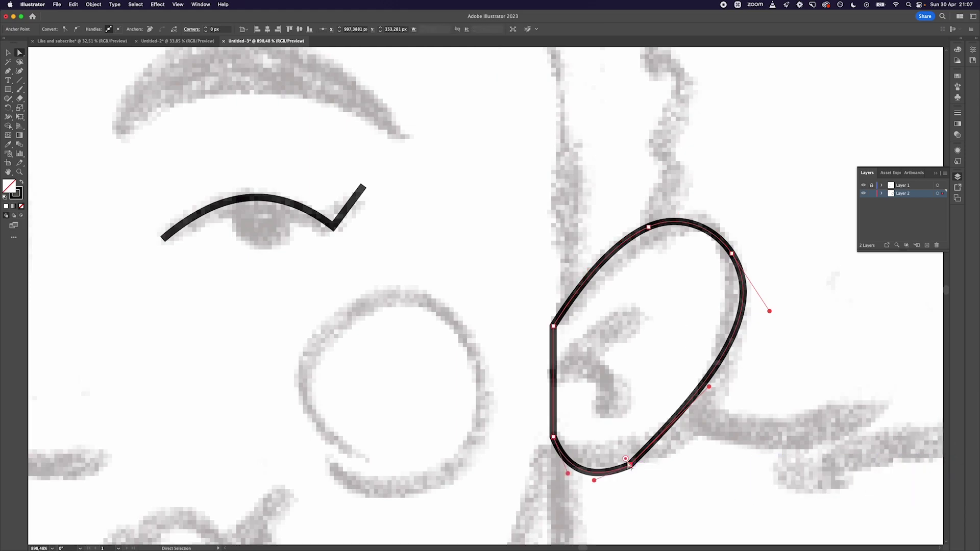
{"action": "left_click", "coordinate": [768, 408]}
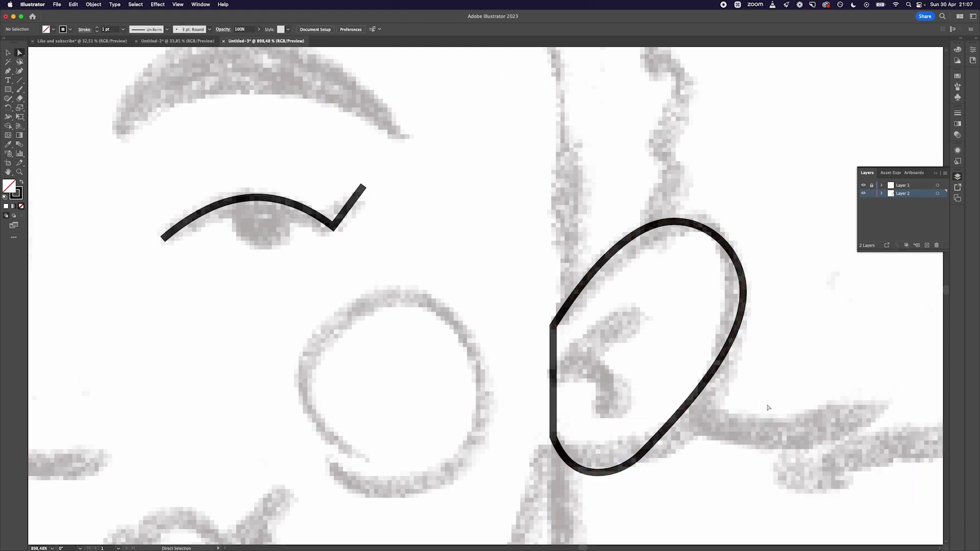
Step: Pen a closed three-point eyebrow shape and bend its bottom edge into an arc
{"action": "scroll", "coordinate": [768, 408], "scroll_direction": "down", "scroll_amount": 5}
{"action": "key", "text": "p"}
{"action": "left_click", "coordinate": [487, 237]}
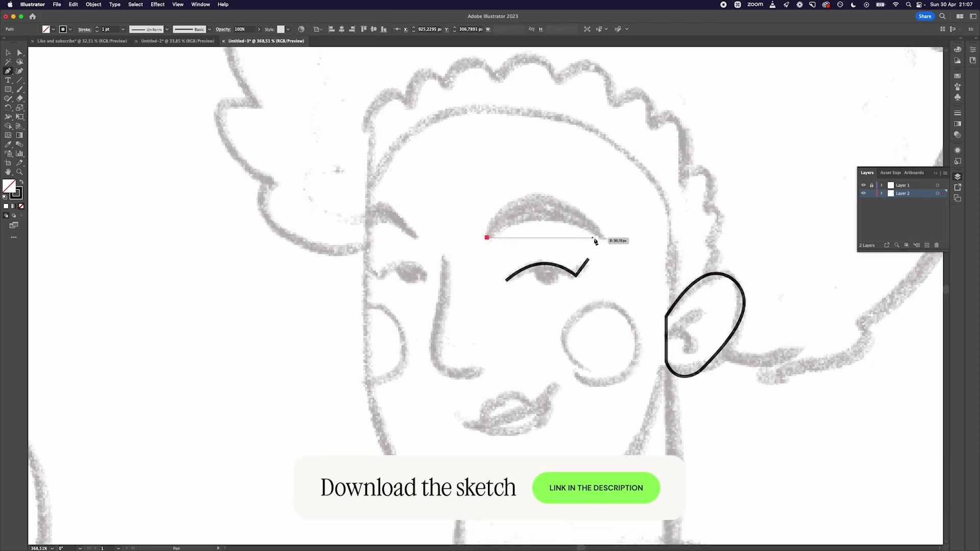
{"action": "left_click", "coordinate": [605, 237]}
{"action": "left_click", "coordinate": [541, 194]}
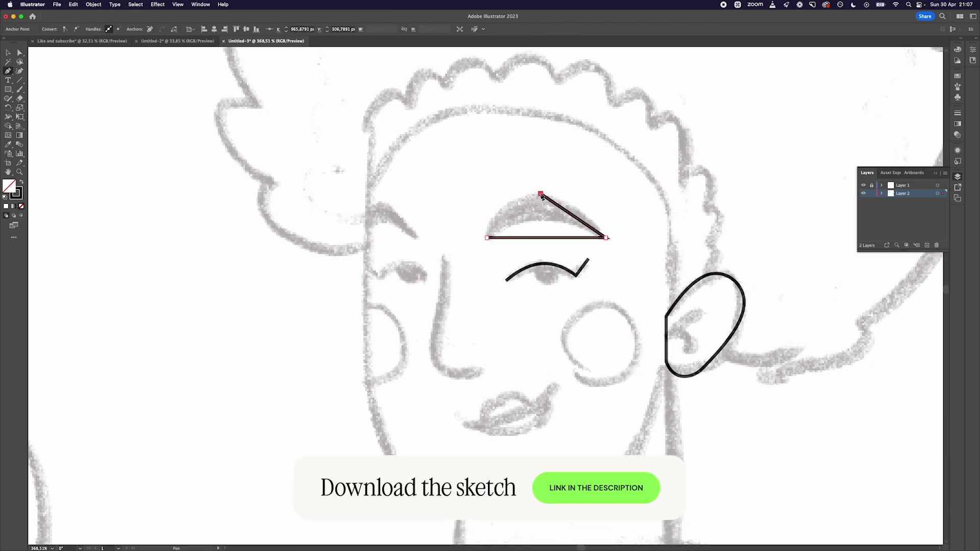
{"action": "left_click", "coordinate": [487, 238]}
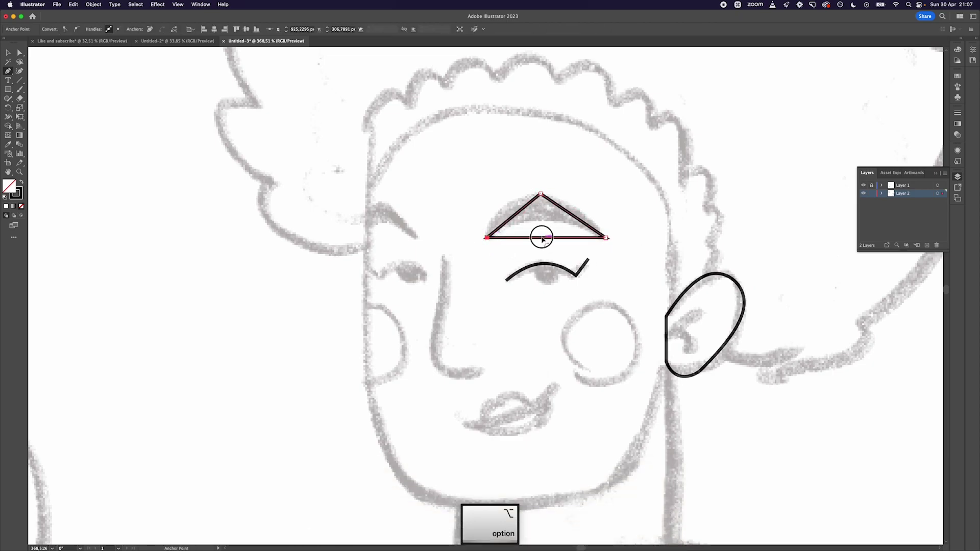
{"action": "left_click_drag", "start_coordinate": [537, 237], "coordinate": [576, 205]}
{"action": "key", "text": "v"}
{"action": "left_click", "coordinate": [613, 204]}
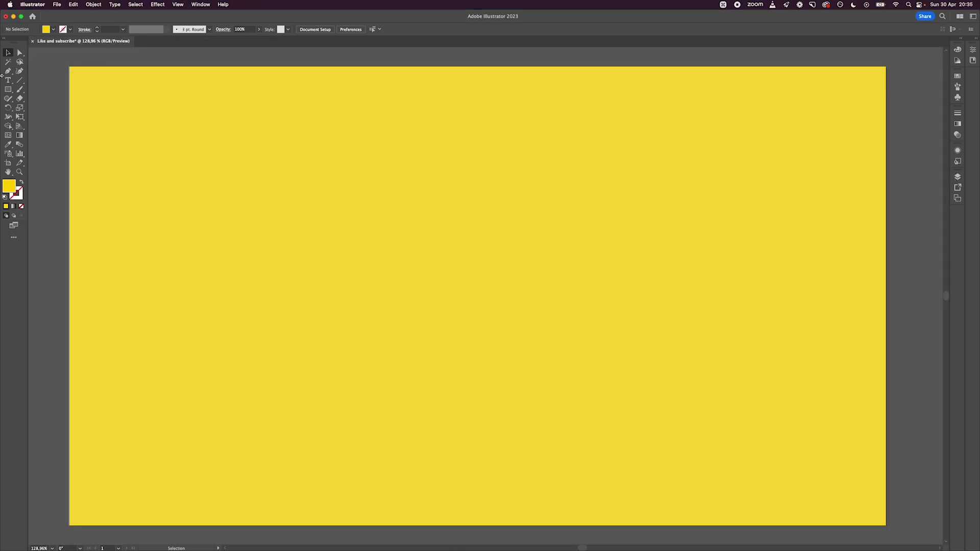
Step: Add the text 'NIKE' and enlarge it across the upper left of the artboard
{"action": "key", "text": "t"}
{"action": "left_click", "coordinate": [371, 205]}
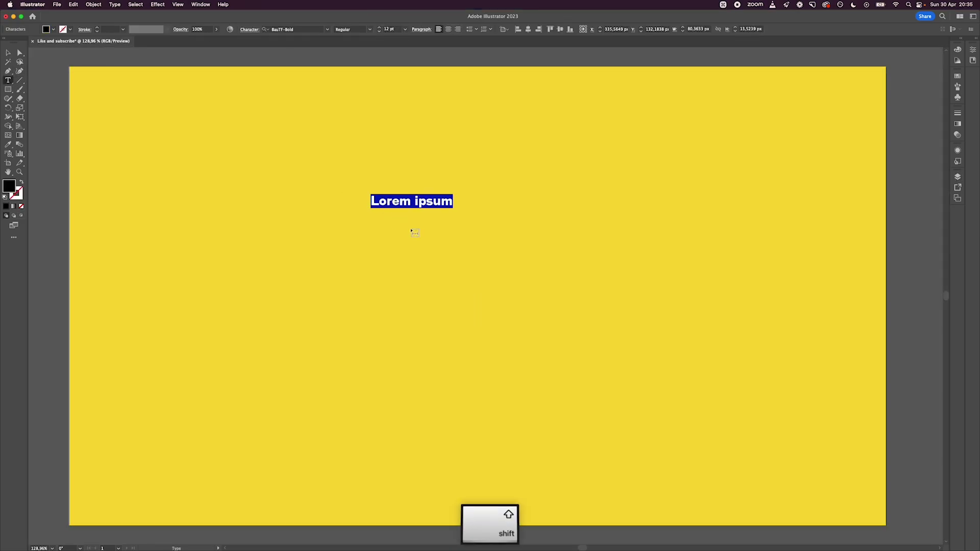
{"action": "type", "text": "NIKE"}
{"action": "left_click", "coordinate": [8, 51]}
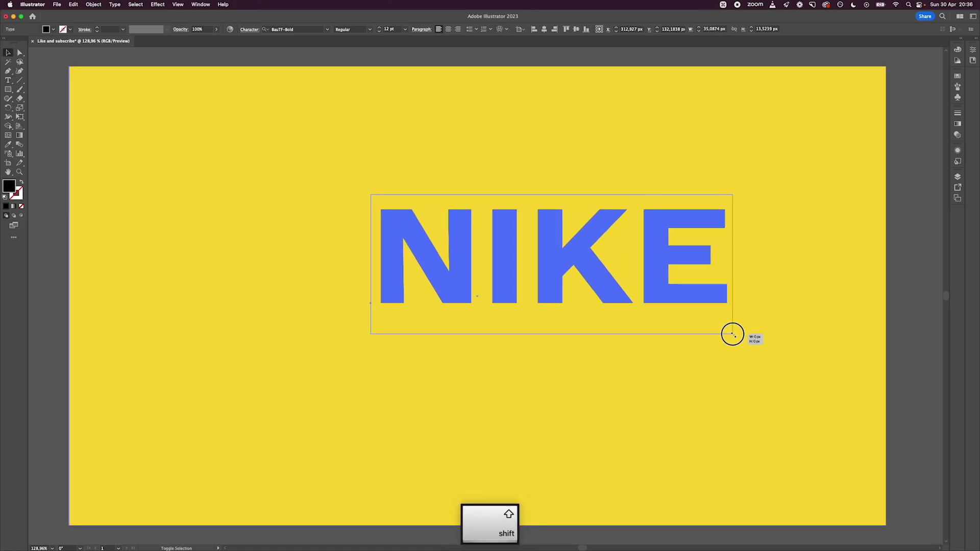
{"action": "left_click_drag", "start_coordinate": [733, 334], "coordinate": [481, 291]}
Step: Draw a closed four-point curved blob shape below the text with the Curvature tool
{"action": "left_click", "coordinate": [20, 71]}
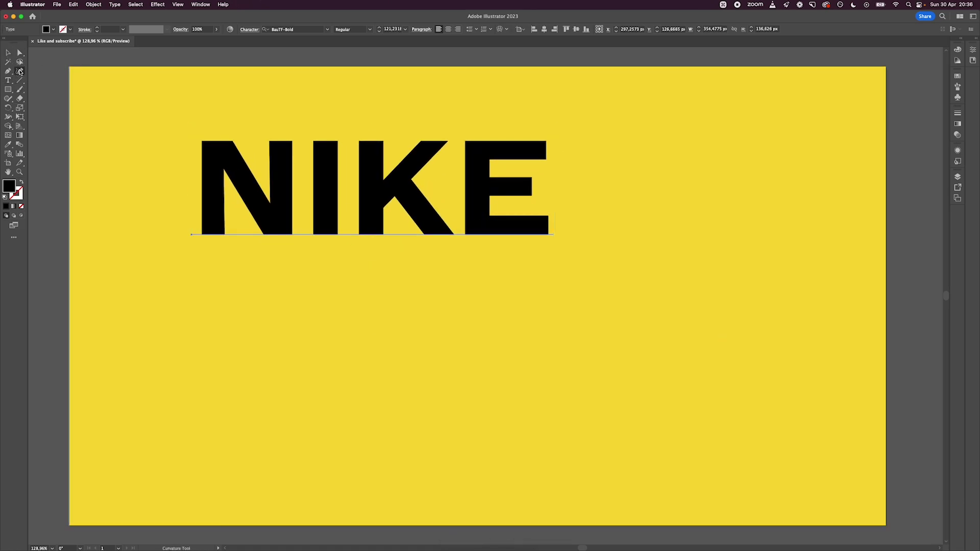
{"action": "left_click", "coordinate": [283, 403]}
{"action": "left_click", "coordinate": [435, 279]}
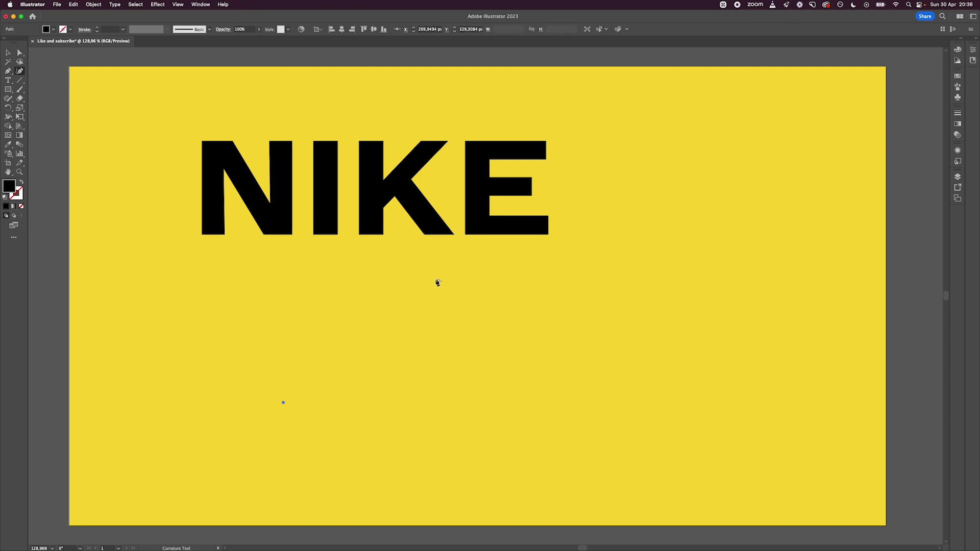
{"action": "left_click", "coordinate": [831, 207]}
{"action": "left_click", "coordinate": [752, 499]}
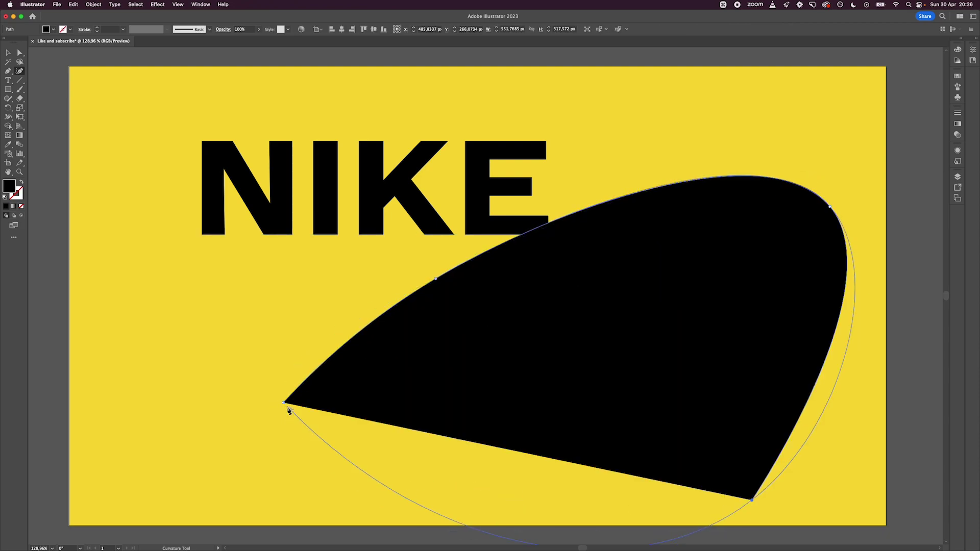
{"action": "left_click", "coordinate": [284, 403]}
Step: Shrink the blob proportionally, move it to overlap NIKE, and select both objects
{"action": "key", "text": "v"}
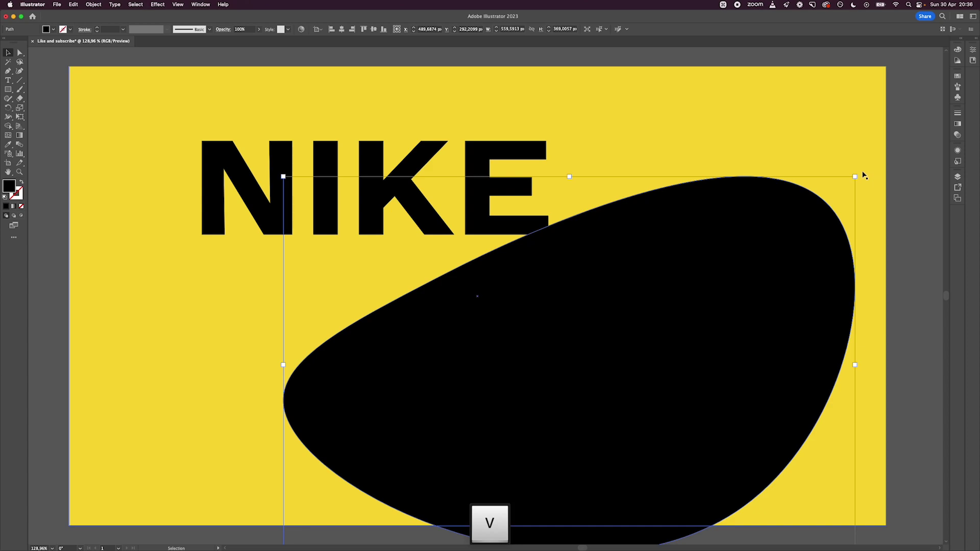
{"action": "left_click_drag", "start_coordinate": [856, 176], "coordinate": [677, 293]}
{"action": "left_click_drag", "start_coordinate": [580, 361], "coordinate": [564, 255]}
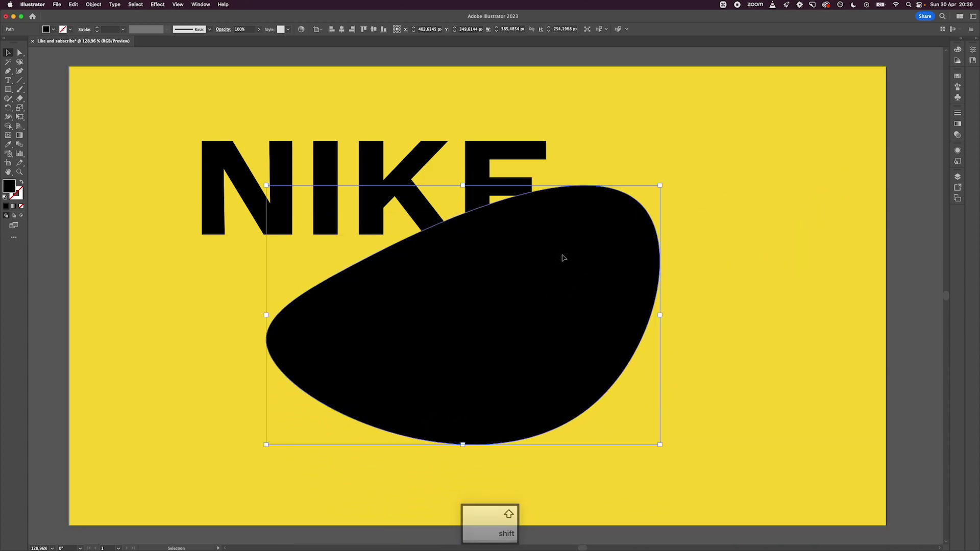
{"action": "left_click", "coordinate": [474, 172], "text": "shift"}
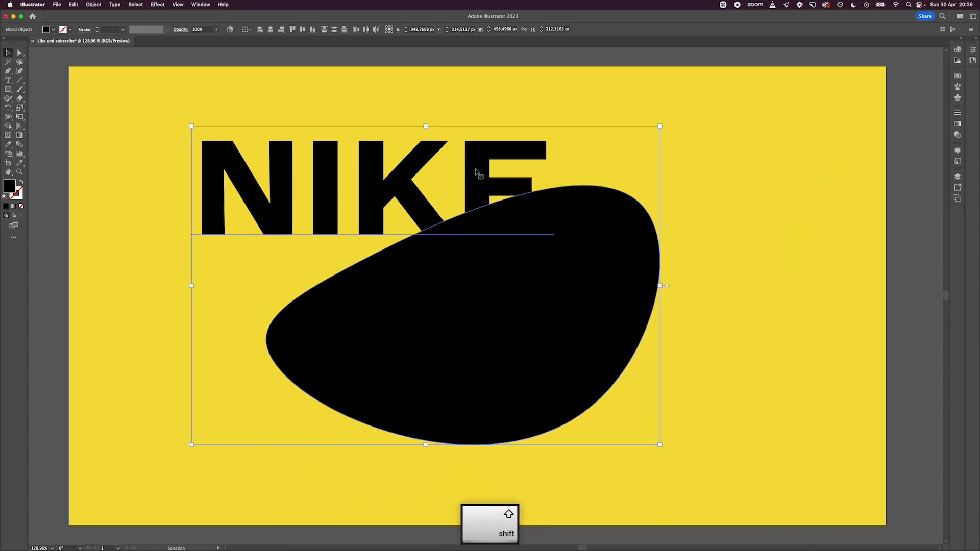
Step: Envelope NIKE into the blob with Make with Top Object, nudge it up, and expand it
{"action": "key", "text": "alt+super+c"}
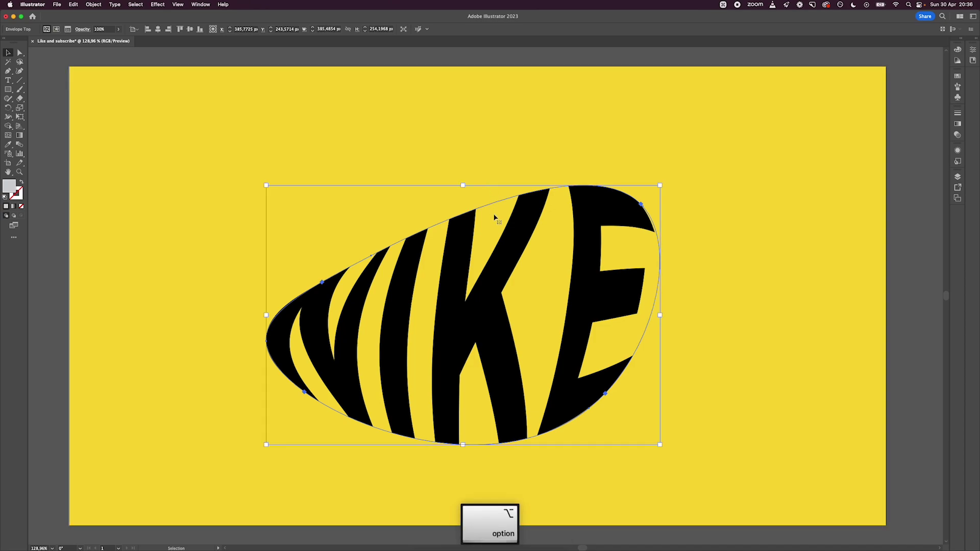
{"action": "left_click_drag", "start_coordinate": [501, 271], "coordinate": [501, 240]}
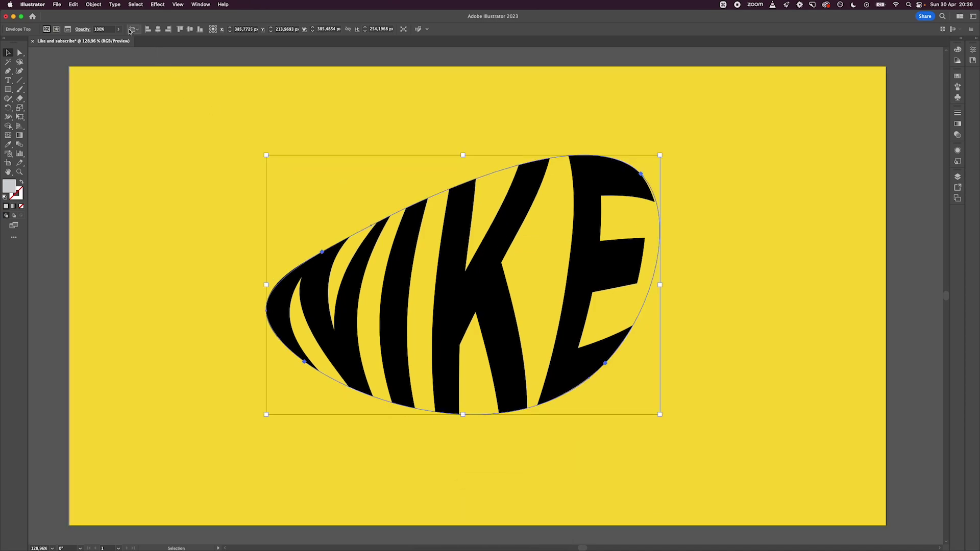
{"action": "left_click", "coordinate": [93, 4]}
{"action": "left_click", "coordinate": [107, 110]}
{"action": "left_click", "coordinate": [511, 329]}
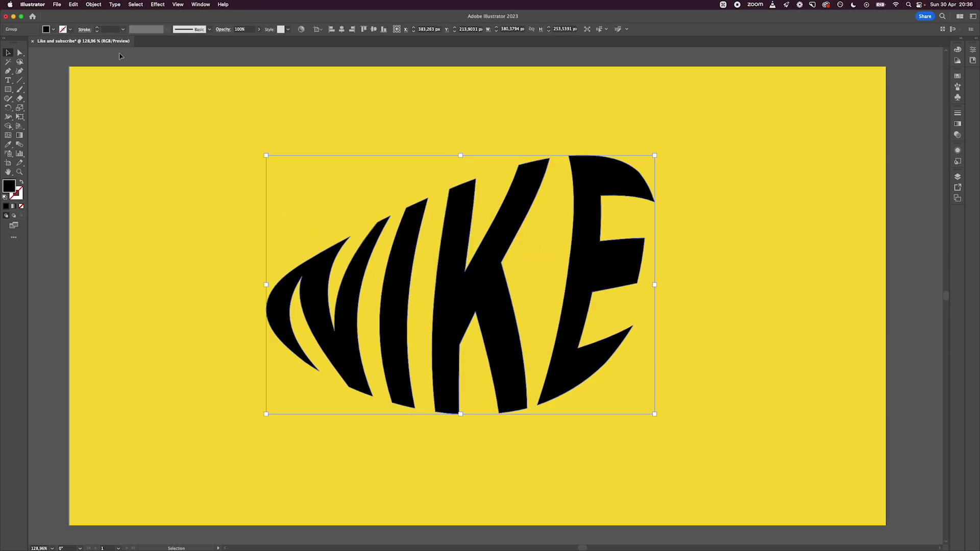
Step: Apply a Radial Blur spin effect to the warped NIKE
{"action": "left_click", "coordinate": [154, 7]}
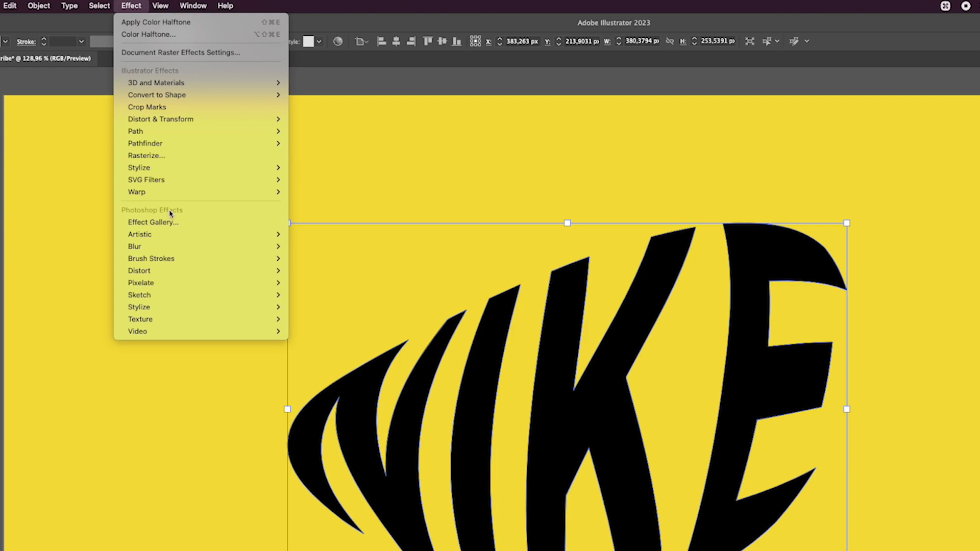
{"action": "mouse_move", "coordinate": [188, 173]}
{"action": "left_click", "coordinate": [312, 259]}
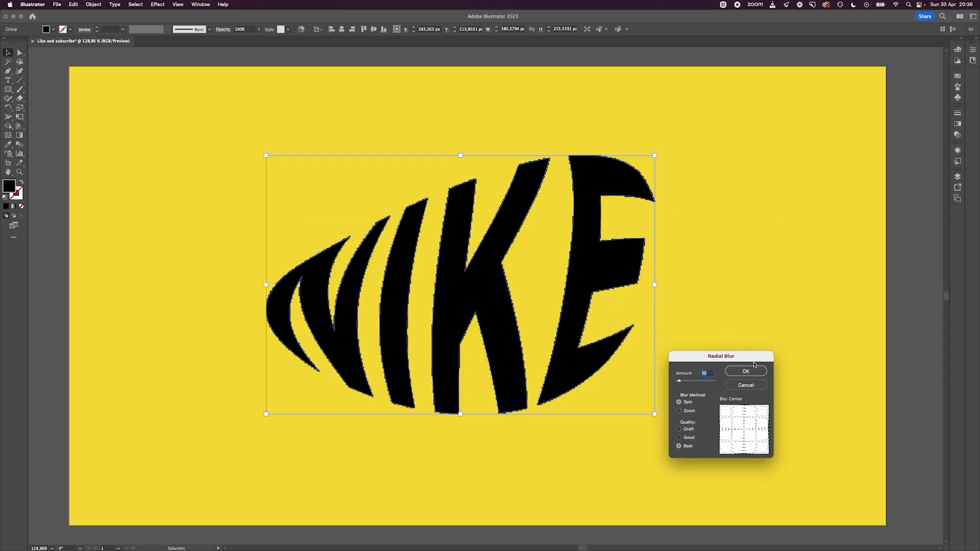
{"action": "left_click", "coordinate": [751, 371]}
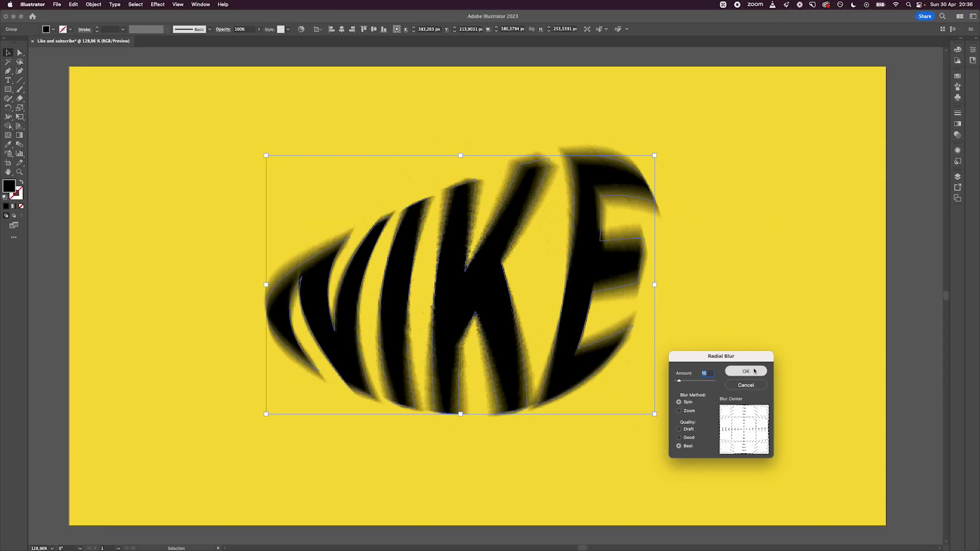
Step: Rasterize the blurred NIKE artwork into an image
{"action": "left_click", "coordinate": [94, 4]}
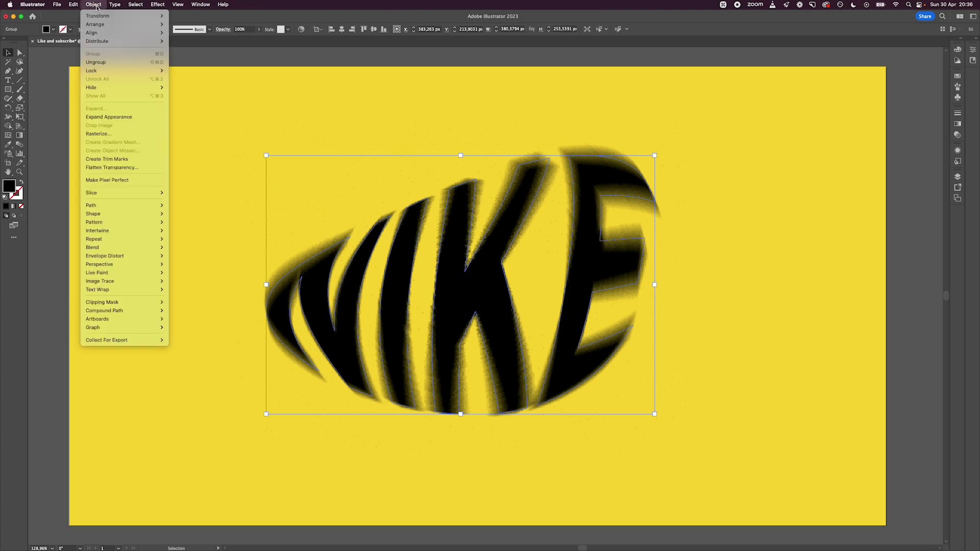
{"action": "left_click", "coordinate": [105, 133]}
{"action": "left_click", "coordinate": [568, 346]}
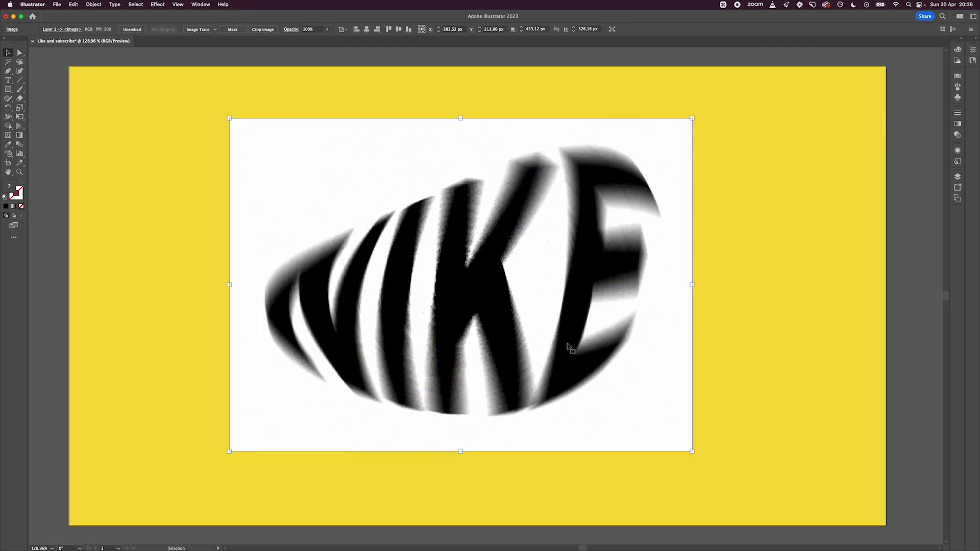
Step: Apply Pixelate > Color Halftone with all channel angles set to 20
{"action": "left_click", "coordinate": [157, 4]}
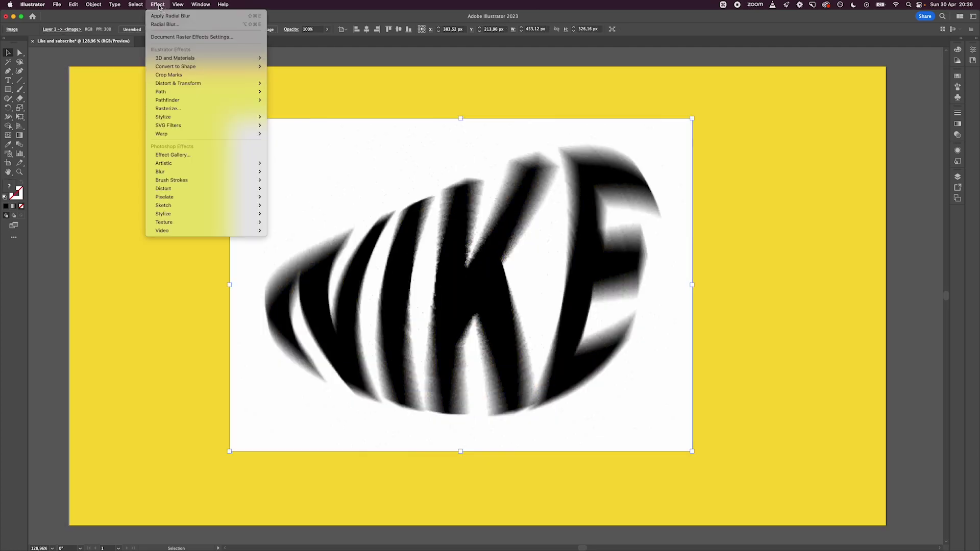
{"action": "mouse_move", "coordinate": [198, 198]}
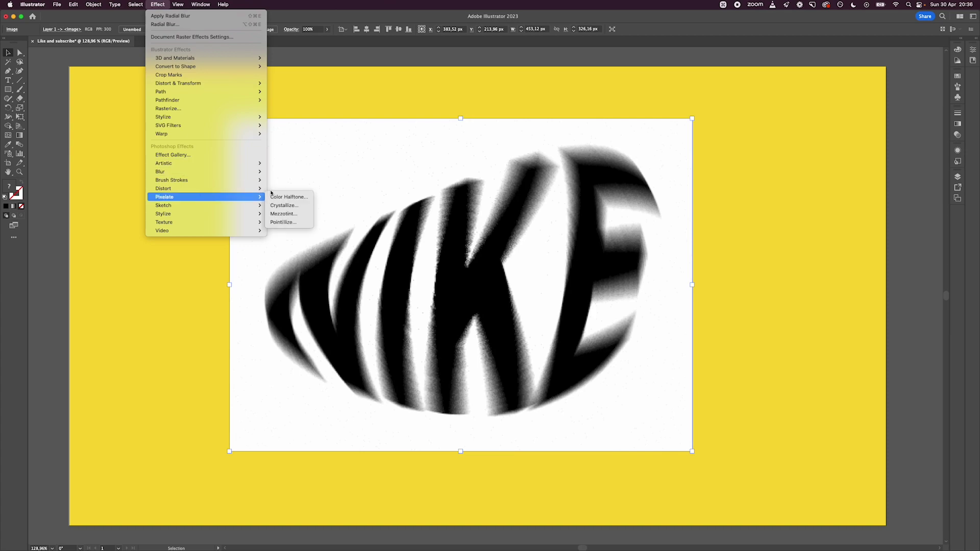
{"action": "left_click", "coordinate": [287, 197]}
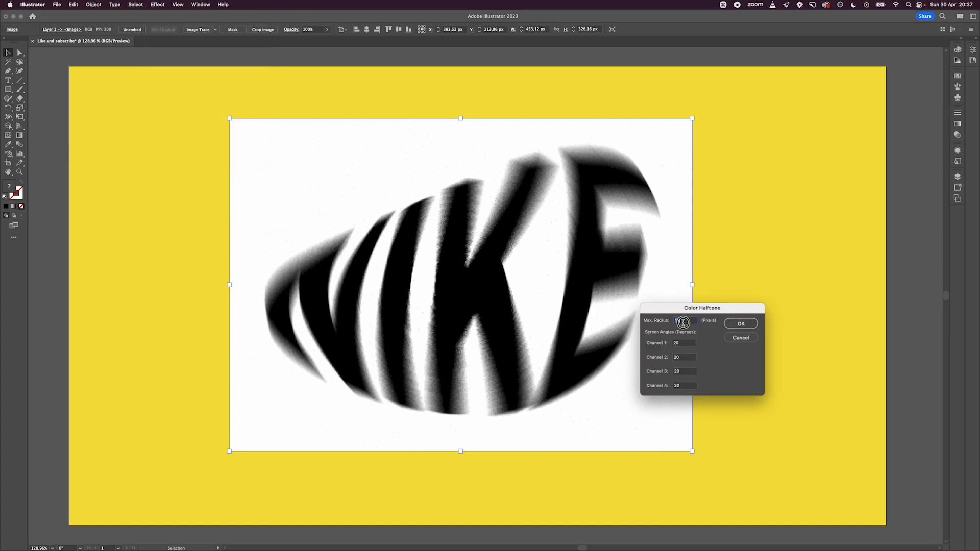
{"action": "left_click", "coordinate": [684, 343]}
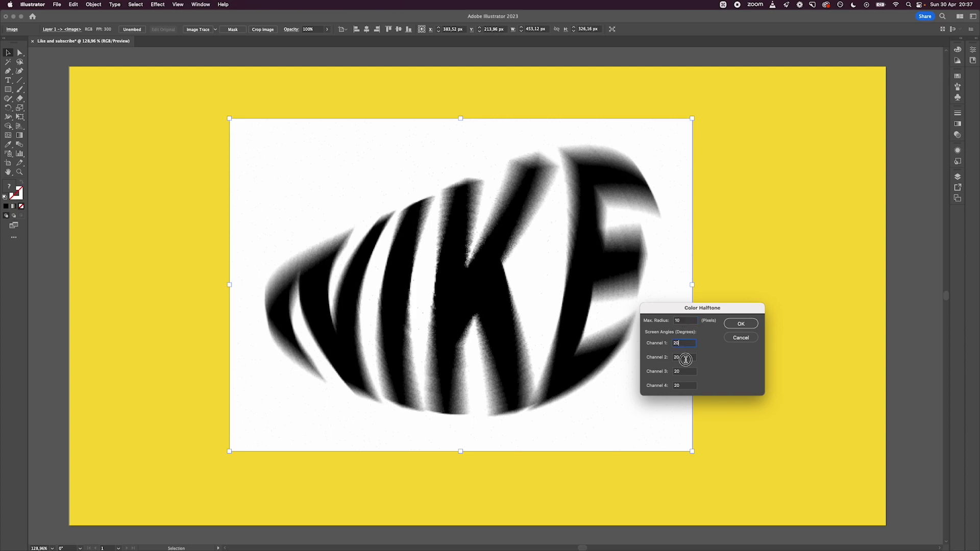
{"action": "left_click", "coordinate": [685, 386]}
{"action": "left_click", "coordinate": [743, 324]}
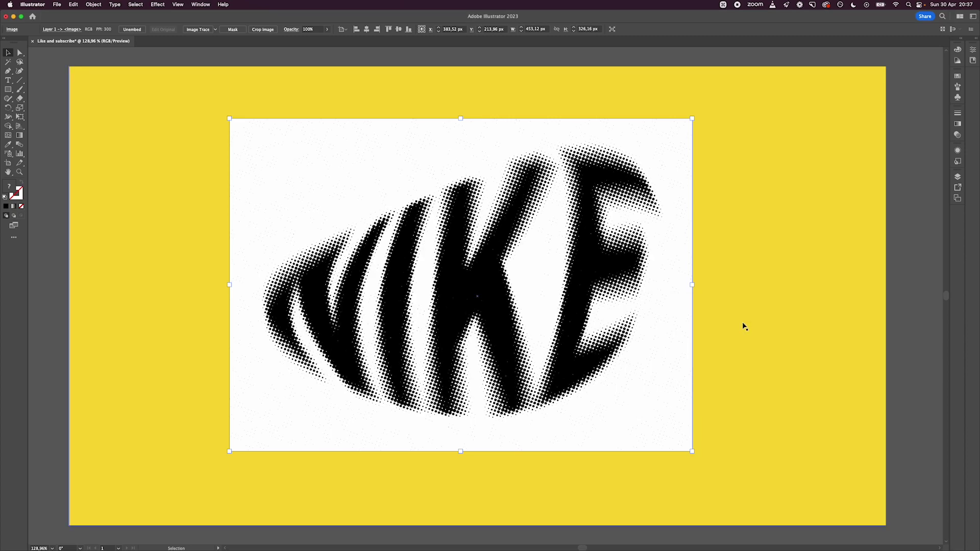
Step: Image Trace the halftone with Ignore White, Threshold 186 and Noise 13 px, then expand it
{"action": "left_click", "coordinate": [196, 29]}
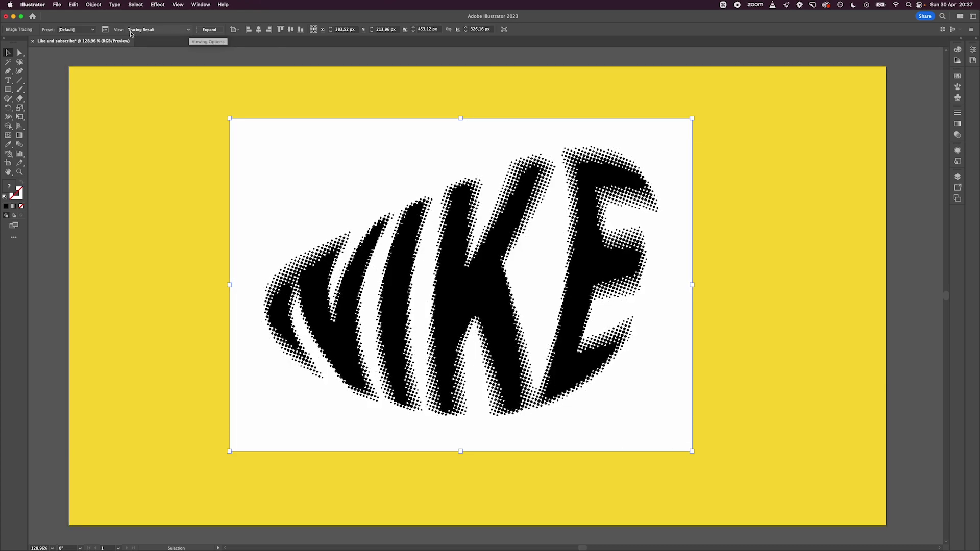
{"action": "left_click", "coordinate": [105, 30]}
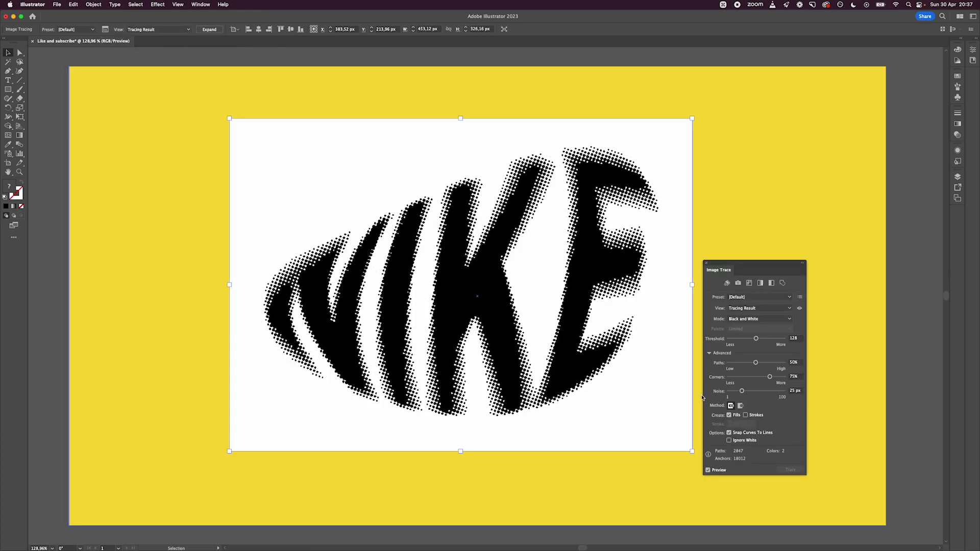
{"action": "left_click", "coordinate": [729, 441]}
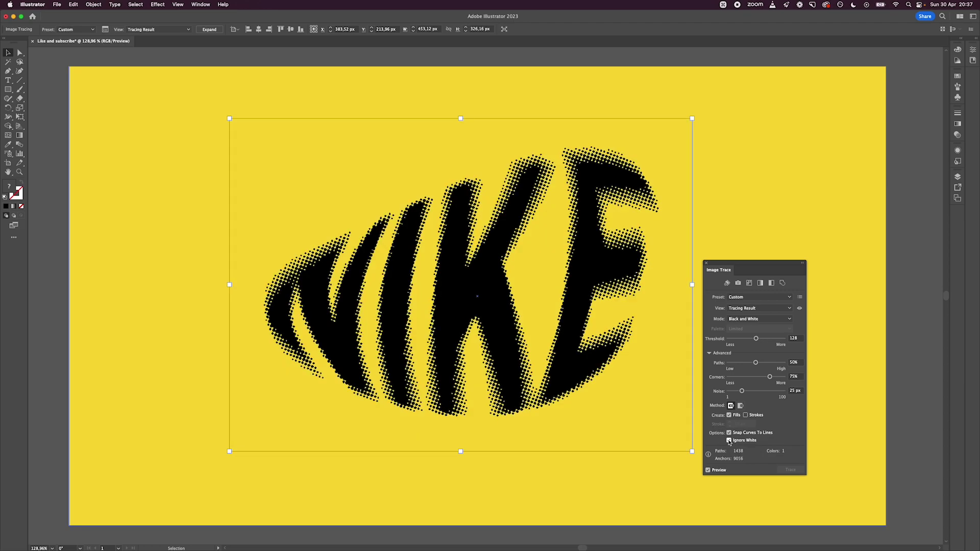
{"action": "mouse_move", "coordinate": [756, 339]}
{"action": "left_mouse_down"}
{"action": "mouse_move", "coordinate": [768, 339]}
{"action": "mouse_move", "coordinate": [805, 379]}
{"action": "left_mouse_up"}
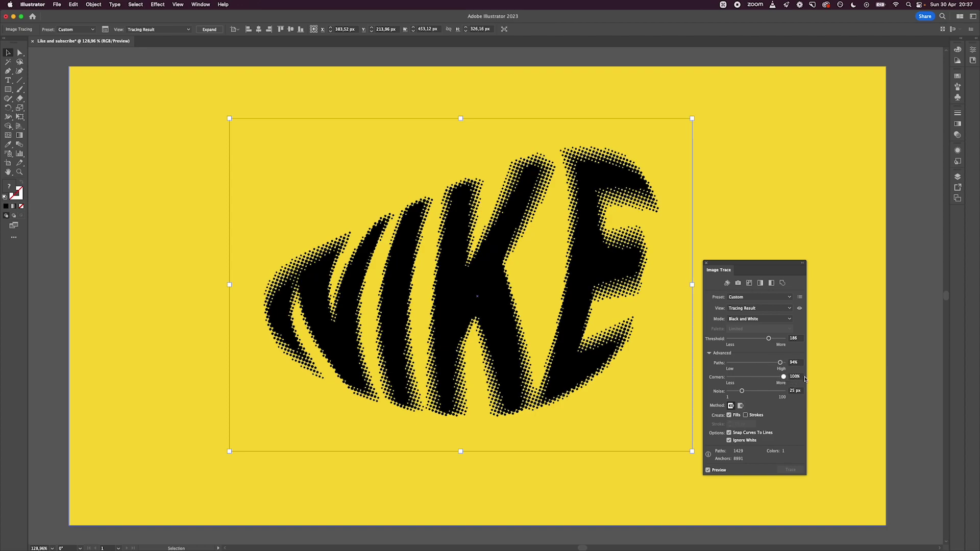
{"action": "left_click", "coordinate": [765, 391]}
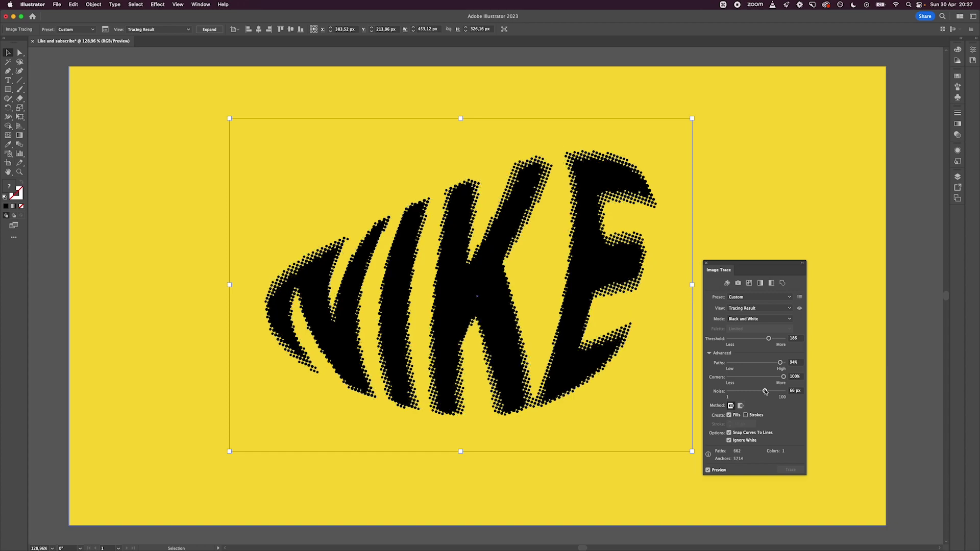
{"action": "left_click_drag", "start_coordinate": [764, 392], "coordinate": [736, 392]}
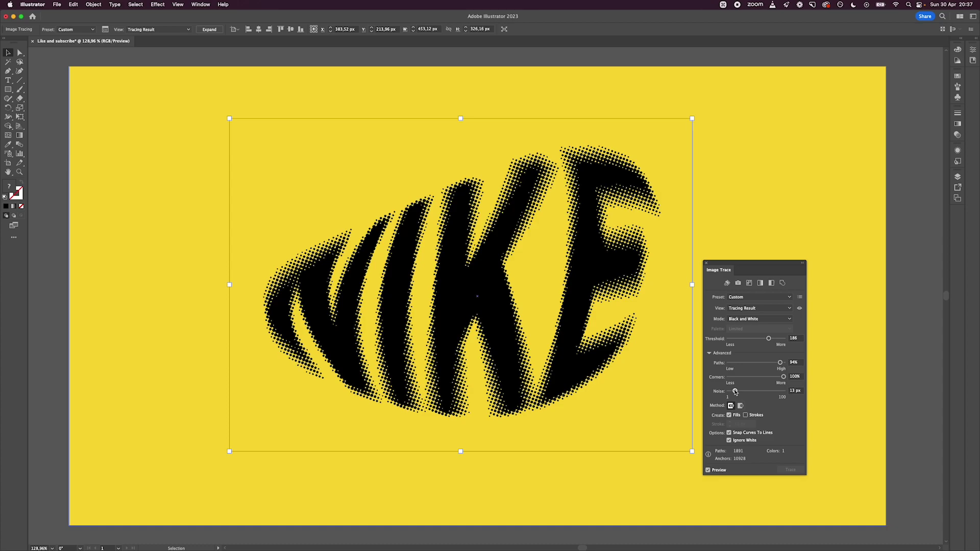
{"action": "left_click", "coordinate": [210, 29]}
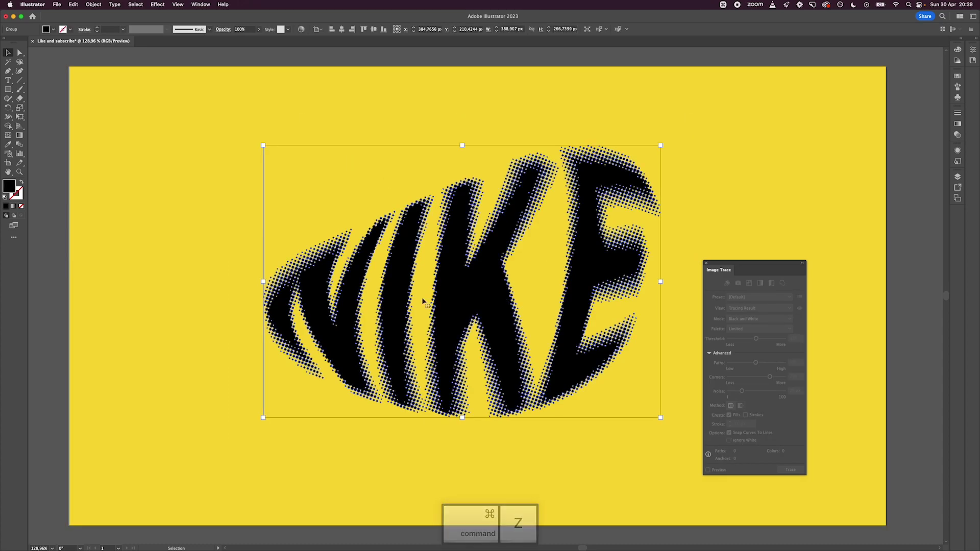
Step: Change the halftone dots' fill colour to red in the Color Picker
{"action": "double_click", "coordinate": [9, 186]}
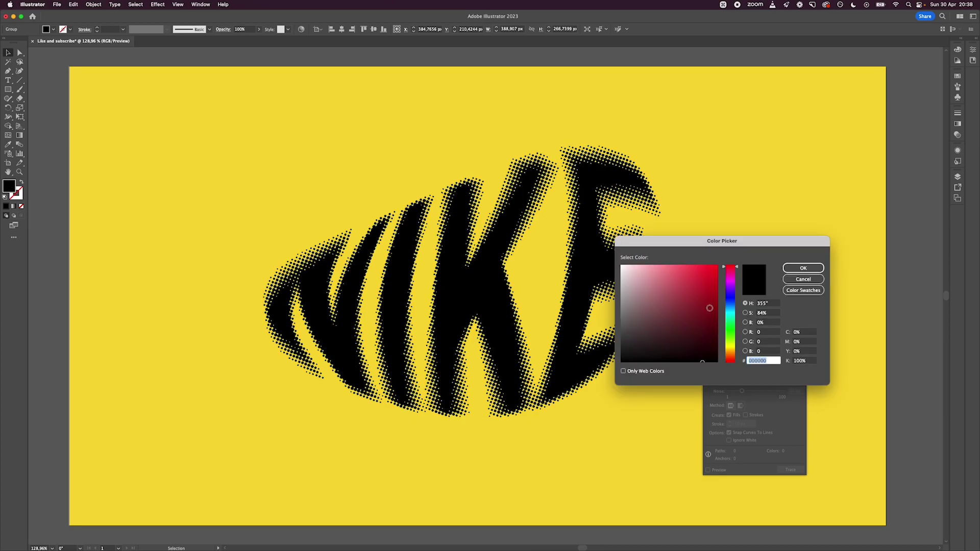
{"action": "left_click", "coordinate": [703, 276]}
{"action": "left_click", "coordinate": [815, 269]}
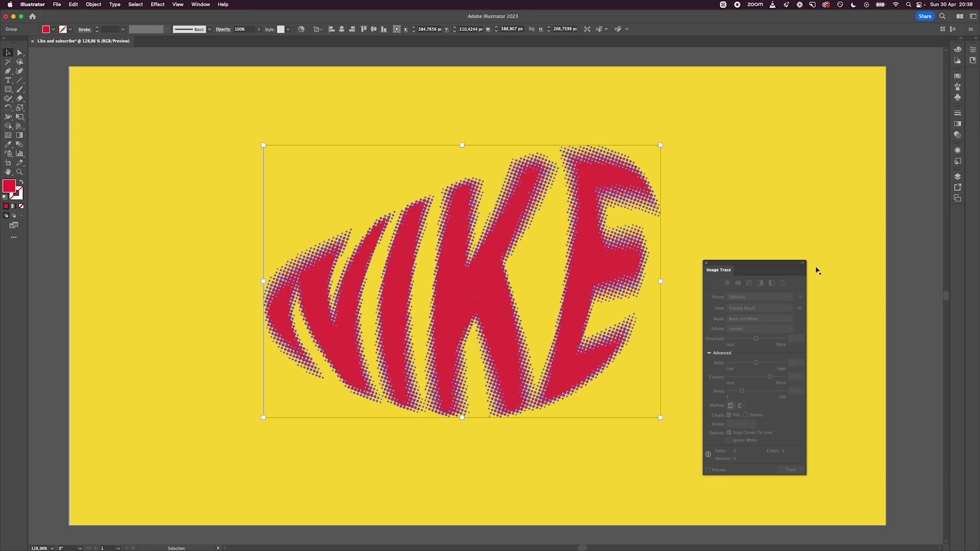
Step: Deselect the artwork and move the Image Trace panel aside to view the red halftone
{"action": "left_click", "coordinate": [815, 267]}
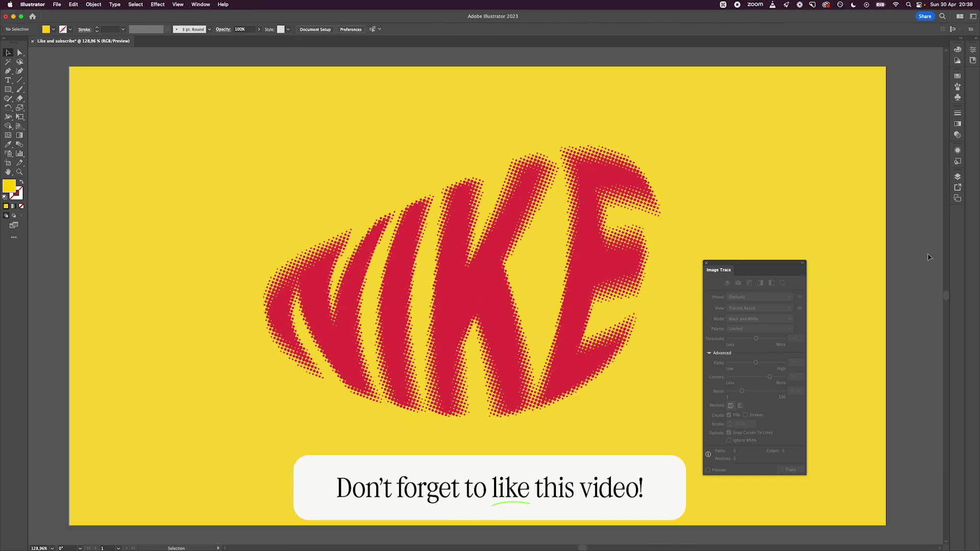
{"action": "scroll", "coordinate": [487, 333], "scroll_direction": "up", "scroll_amount": 2}
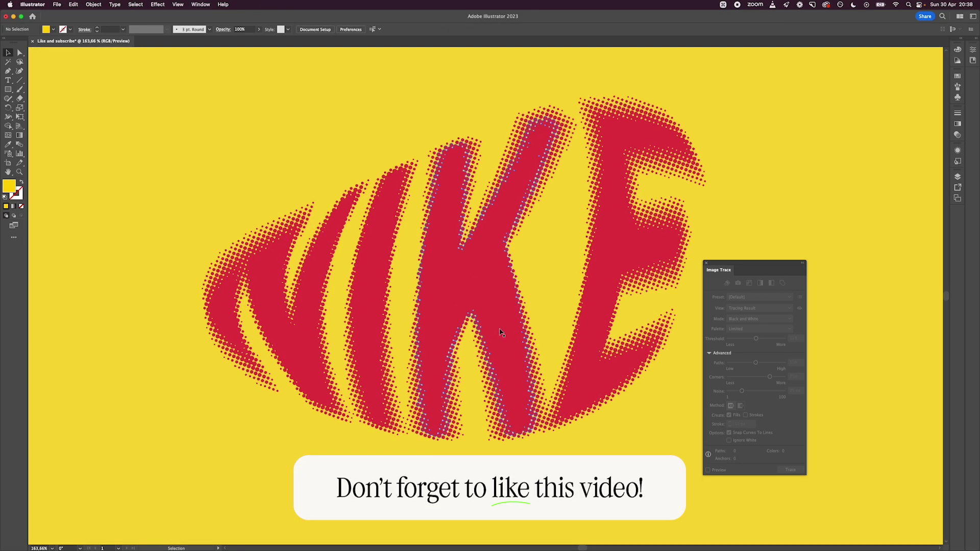
{"action": "scroll", "coordinate": [501, 333], "scroll_direction": "up", "scroll_amount": 1}
{"action": "left_click_drag", "start_coordinate": [764, 265], "coordinate": [849, 249]}
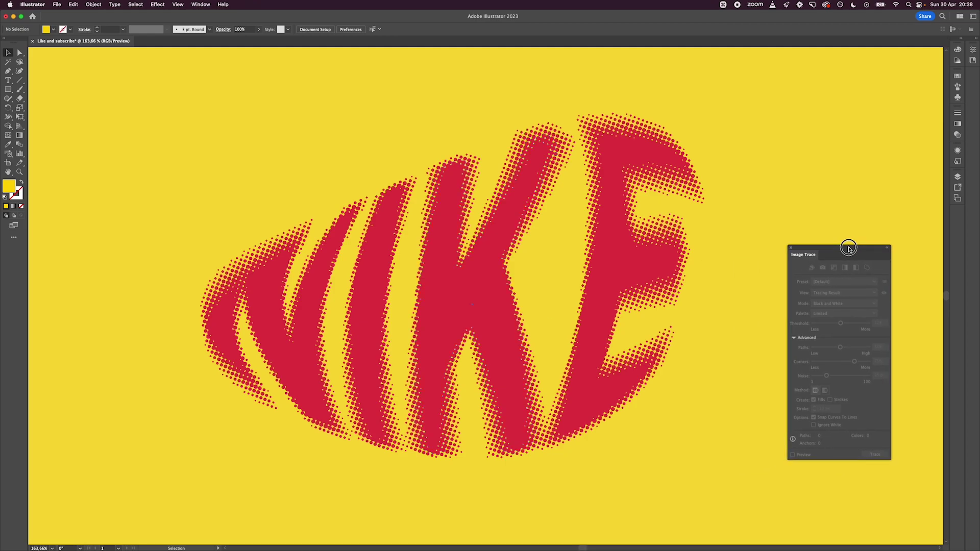